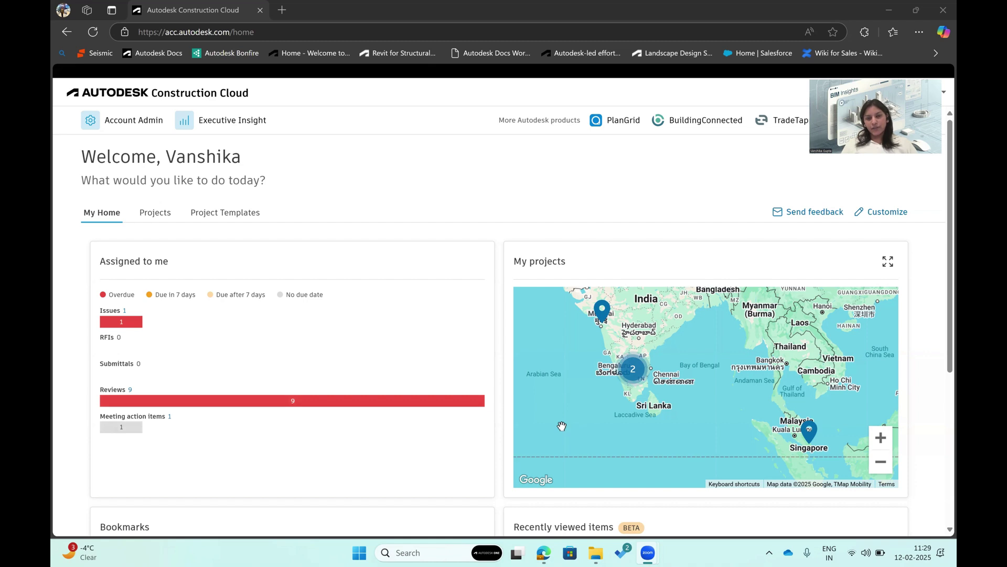
# - Look through the account's project list and project templates, ending on the project list
pyautogui.click(152, 218)
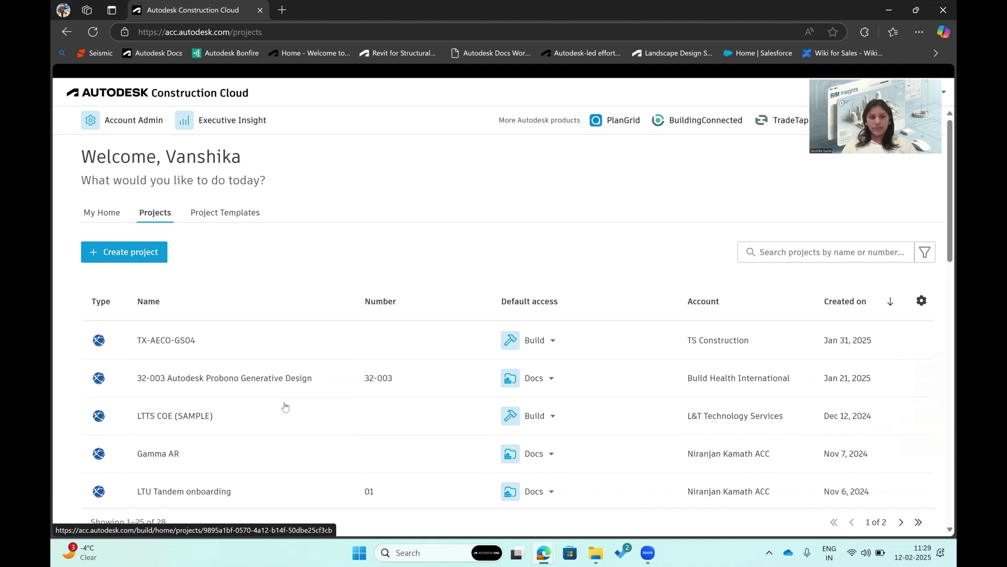
pyautogui.click(215, 217)
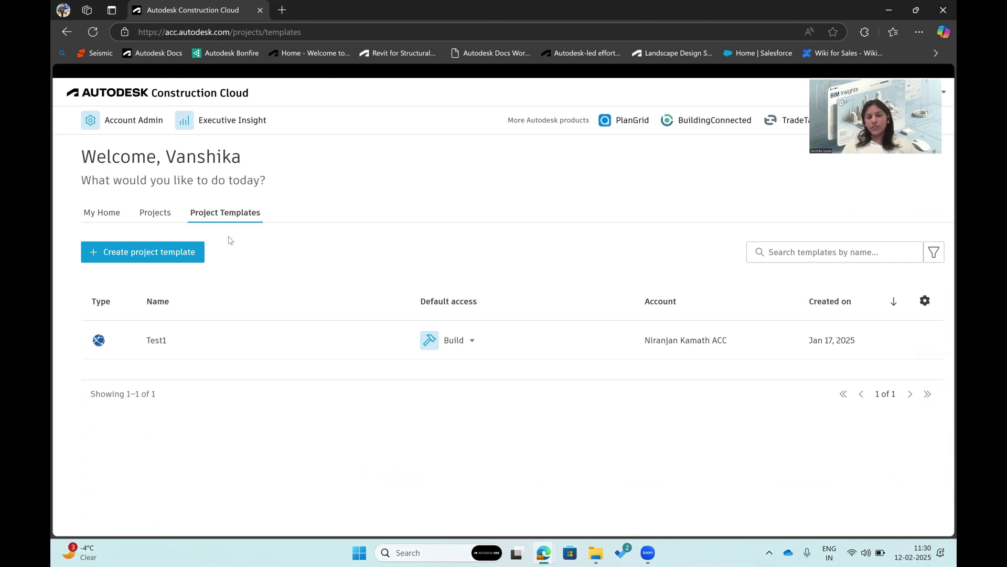
pyautogui.click(160, 219)
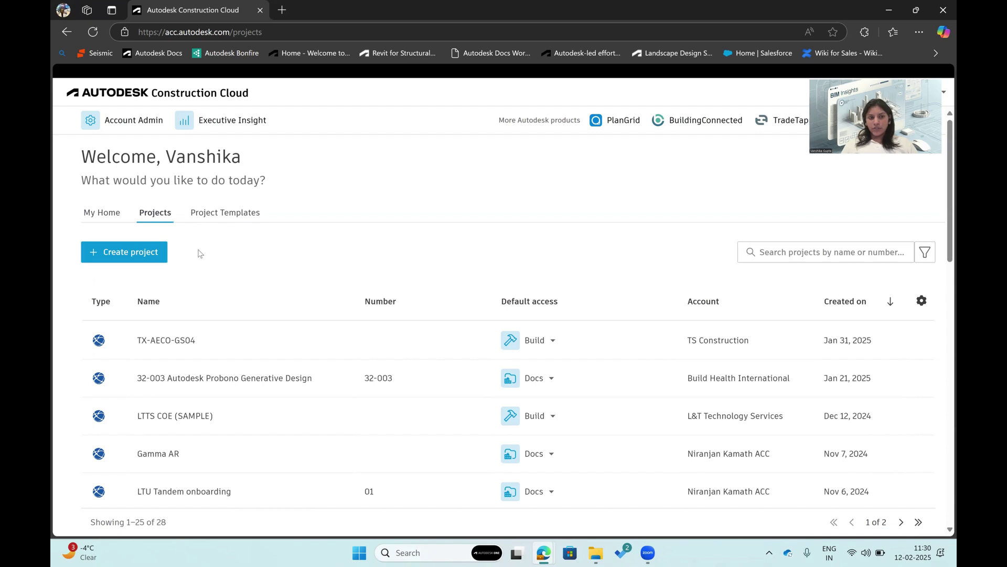
# - Review the new-project form, including its account, template and project type choices, and close it without creating a project
pyautogui.click(146, 253)
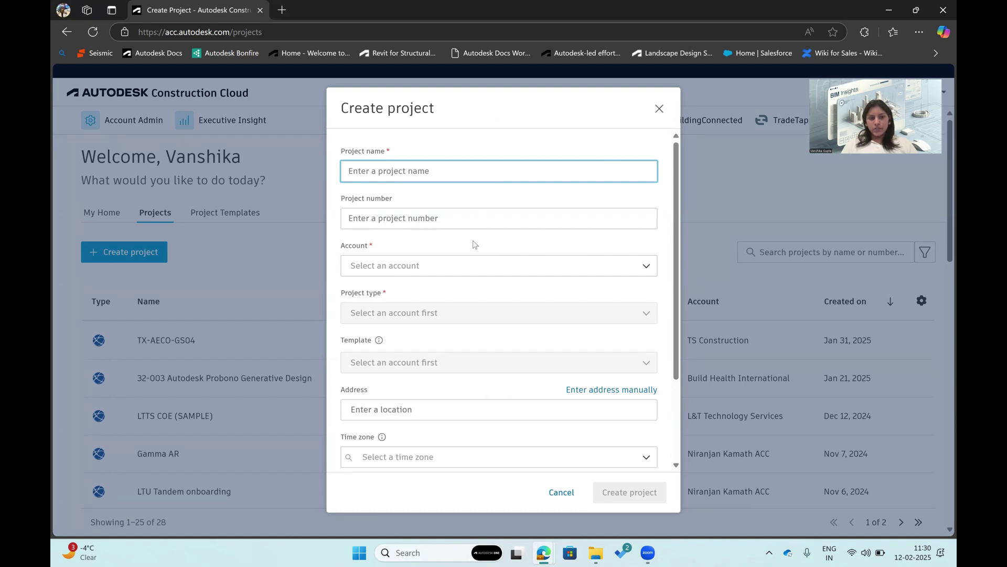
pyautogui.scroll(-1, 477, 270)
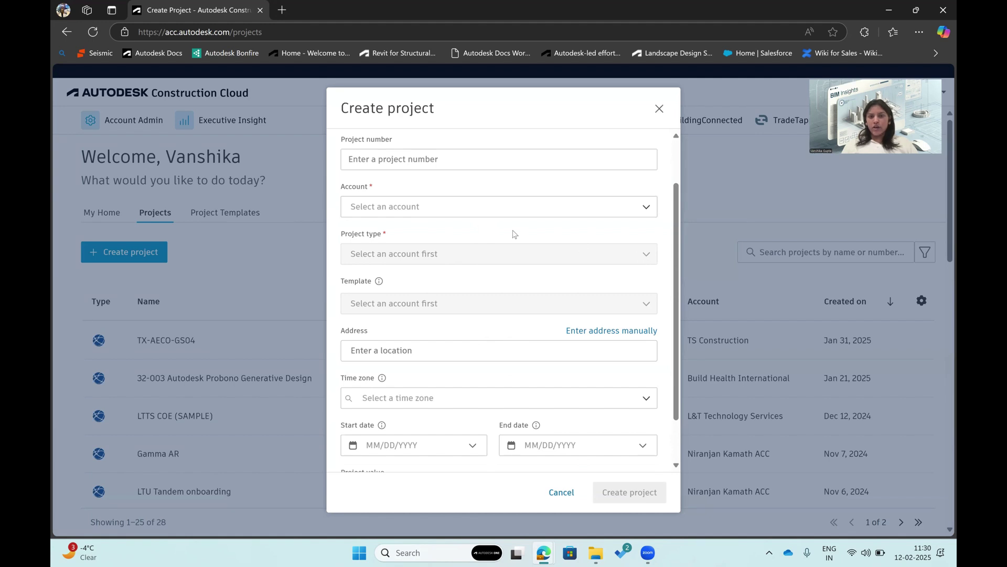
pyautogui.scroll(-1, 513, 269)
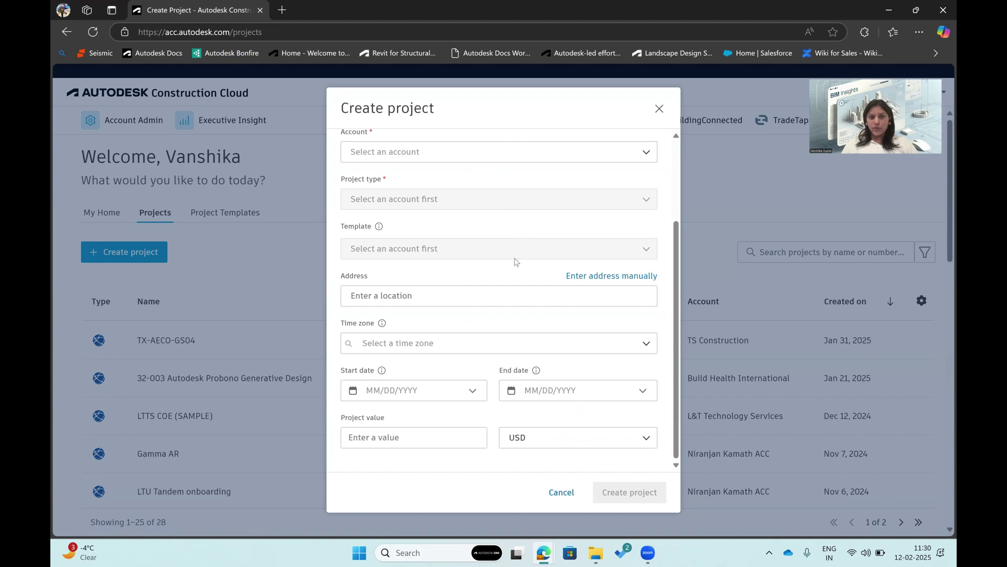
pyautogui.click(446, 152)
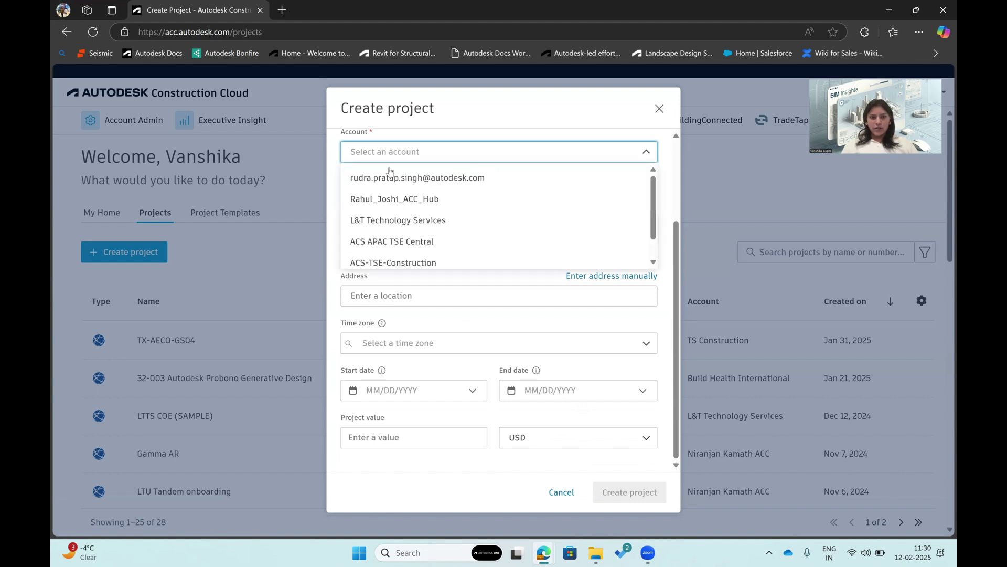
pyautogui.click(370, 178)
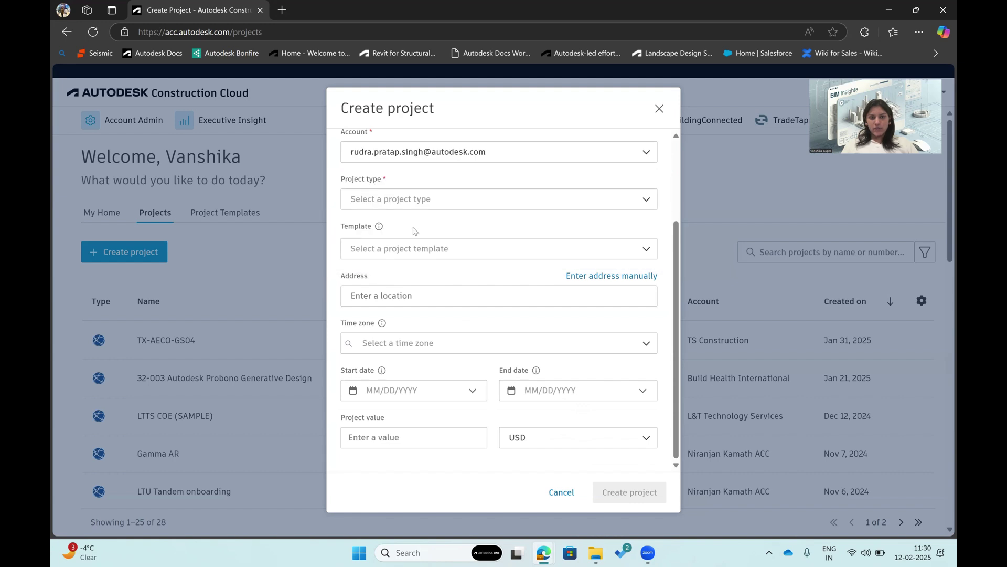
pyautogui.click(406, 248)
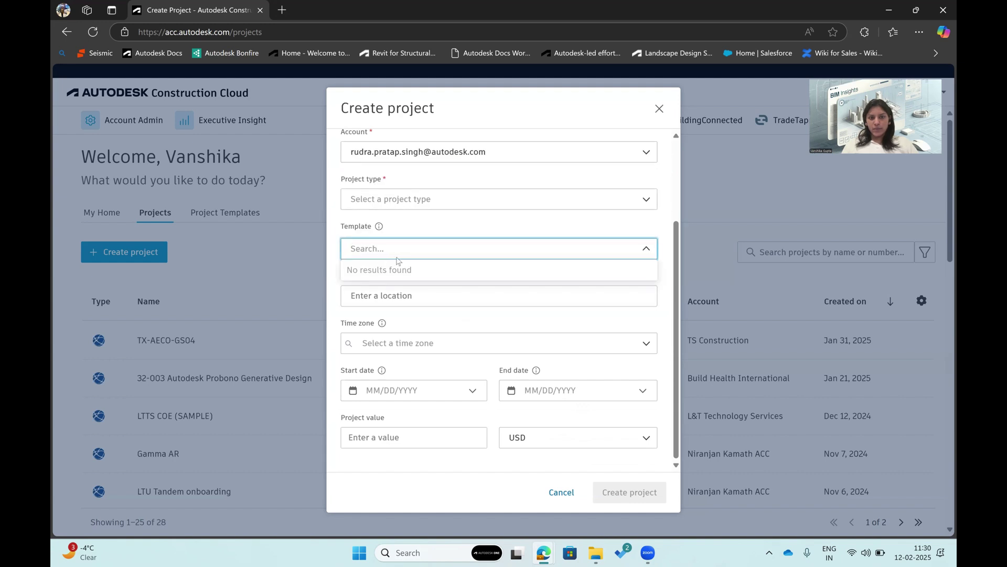
pyautogui.click(433, 199)
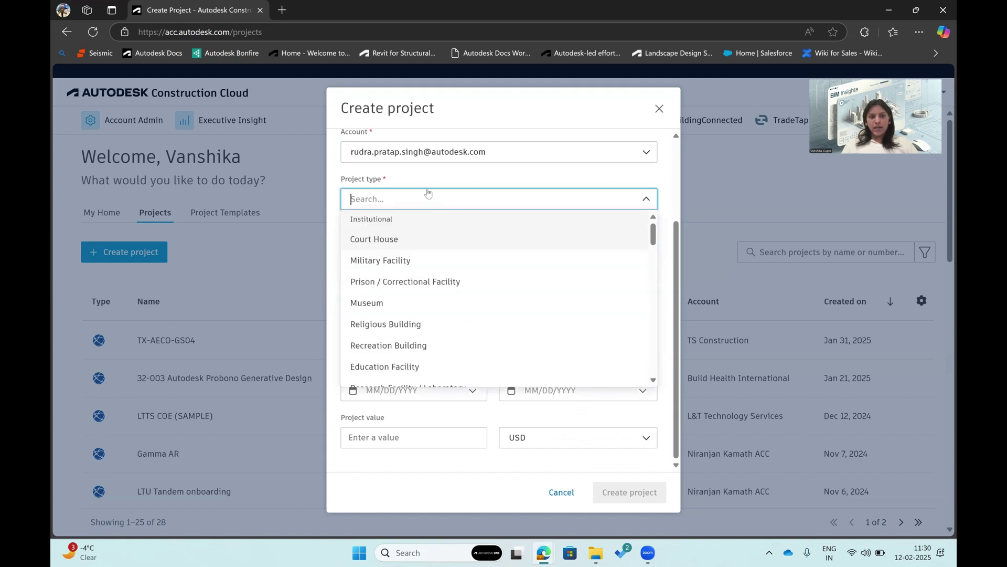
pyautogui.click(330, 216)
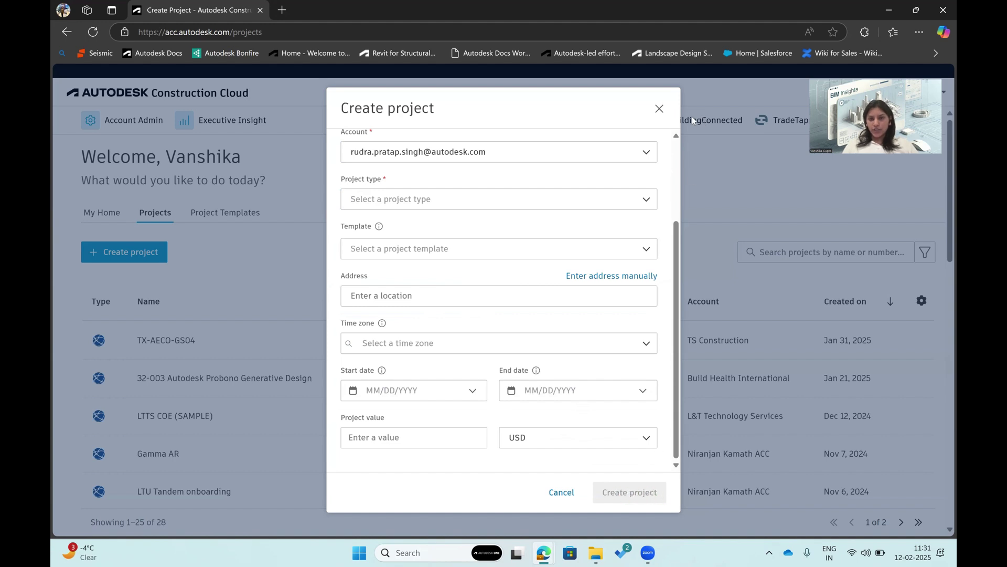
pyautogui.click(660, 108)
pyautogui.click(592, 336)
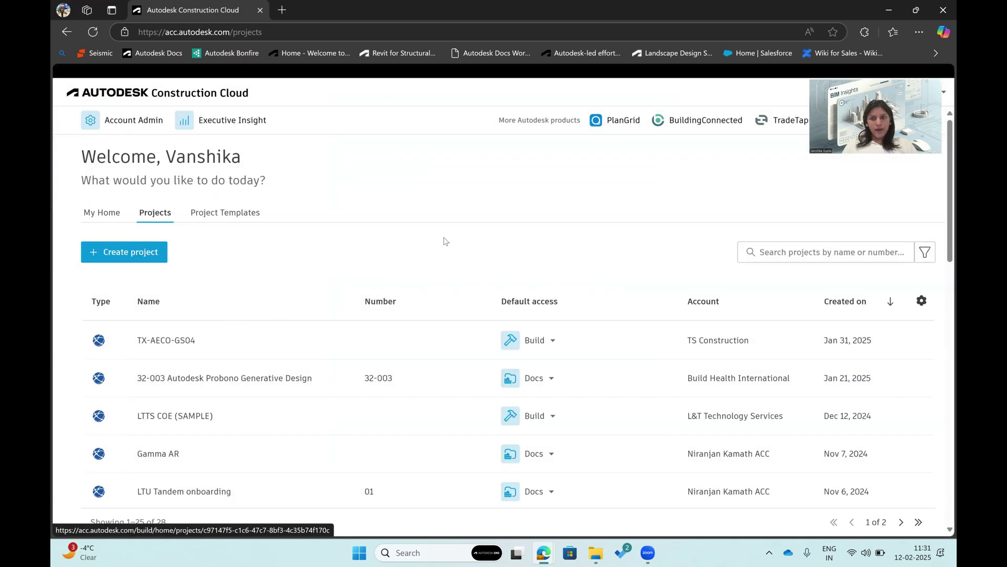
# - Search the projects for "snowdon", open the Snowdon Building project and switch it to Docs
pyautogui.click(829, 260)
pyautogui.write('snowdon')
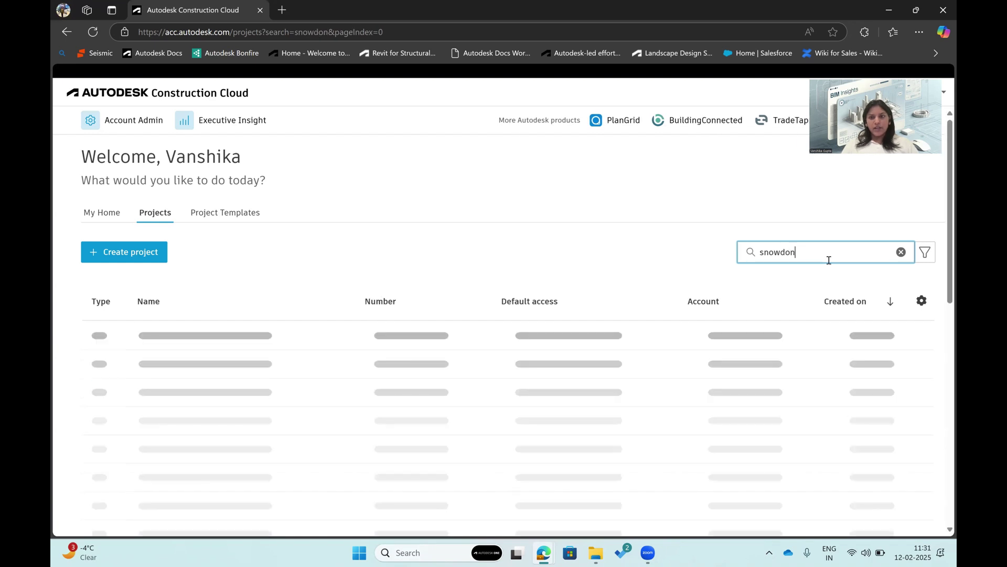
pyautogui.click(183, 372)
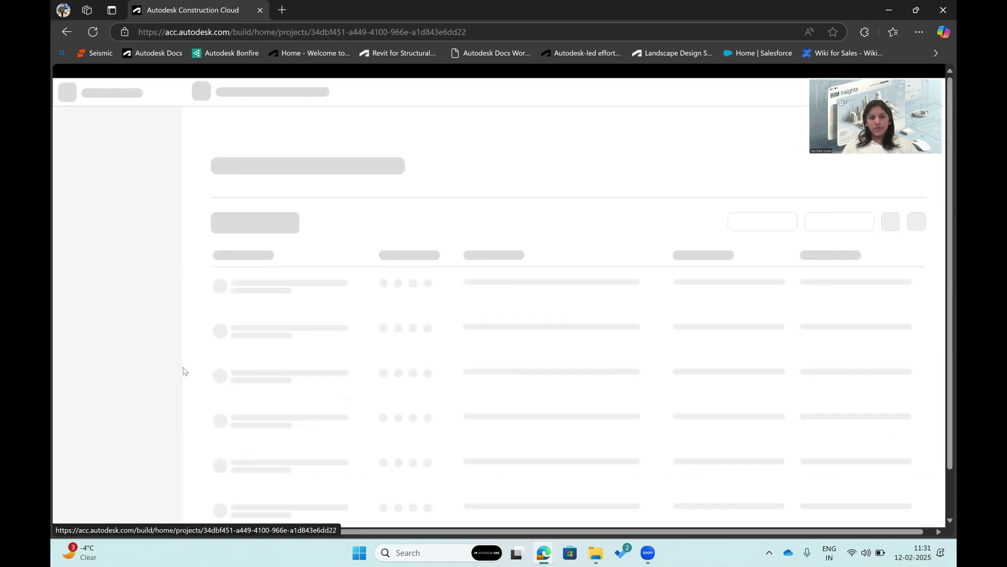
pyautogui.click(100, 93)
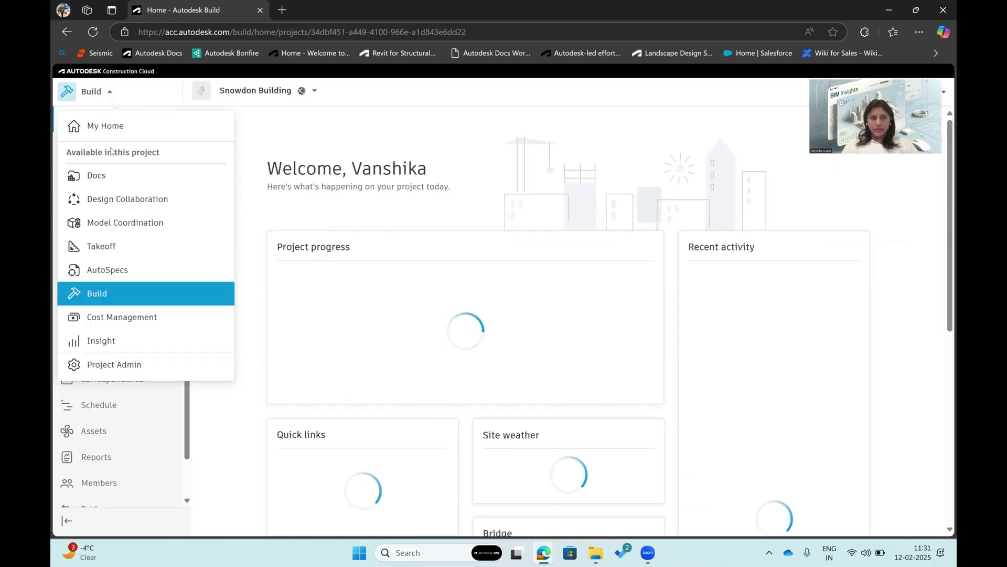
pyautogui.click(109, 172)
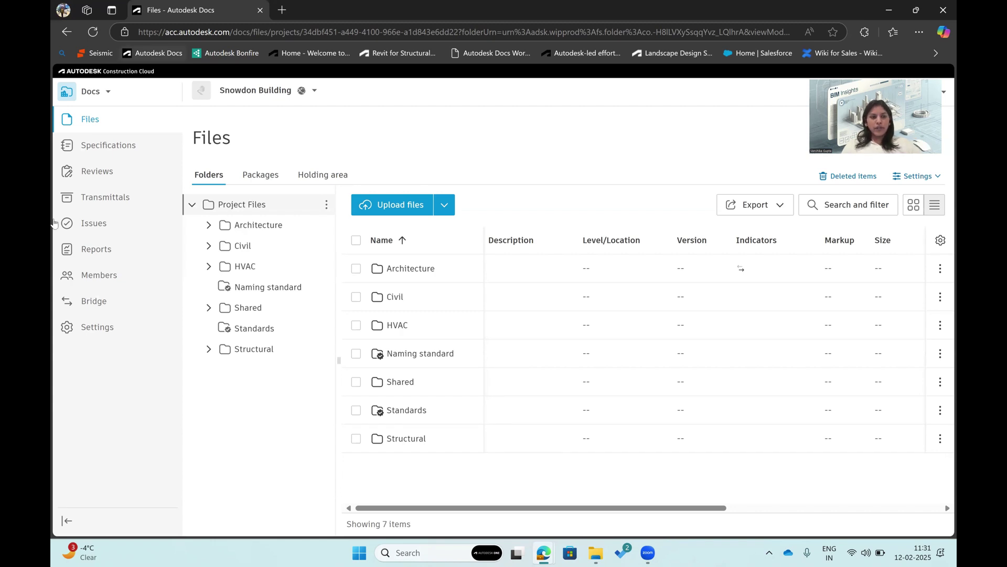
# - Start adding a member to the project by finding the person by name and entering their suggested e-mail
pyautogui.click(114, 280)
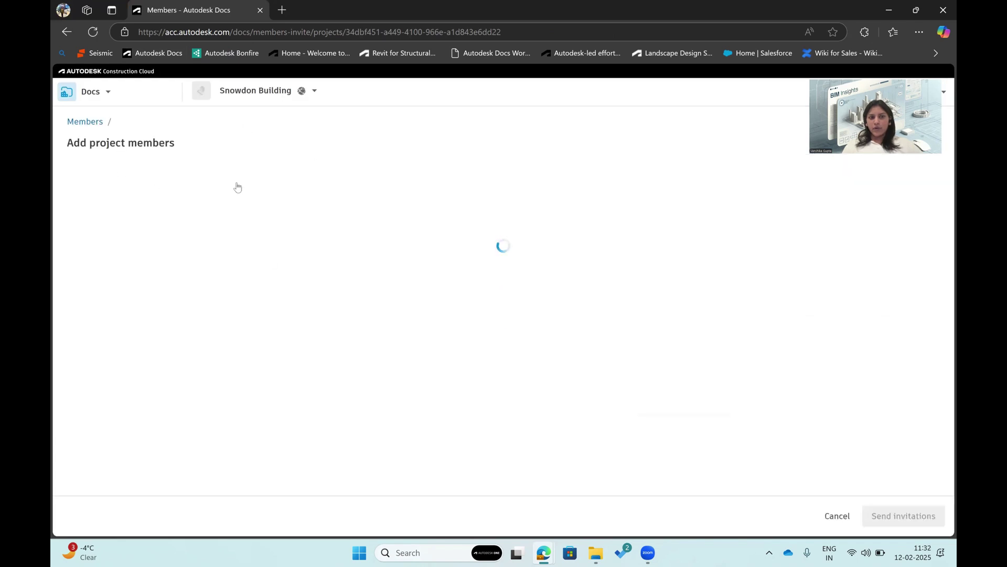
pyautogui.click(249, 199)
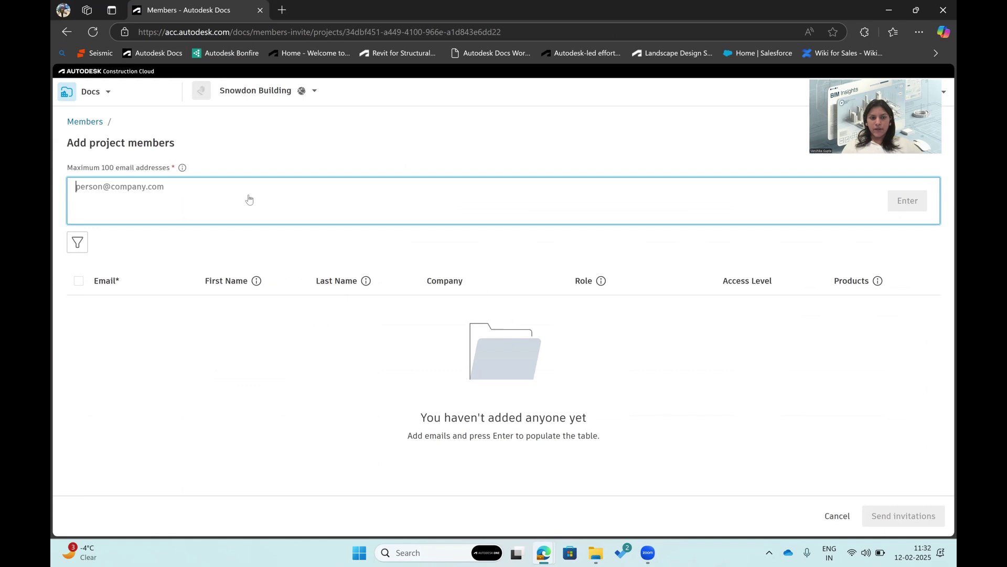
pyautogui.write('niranja')
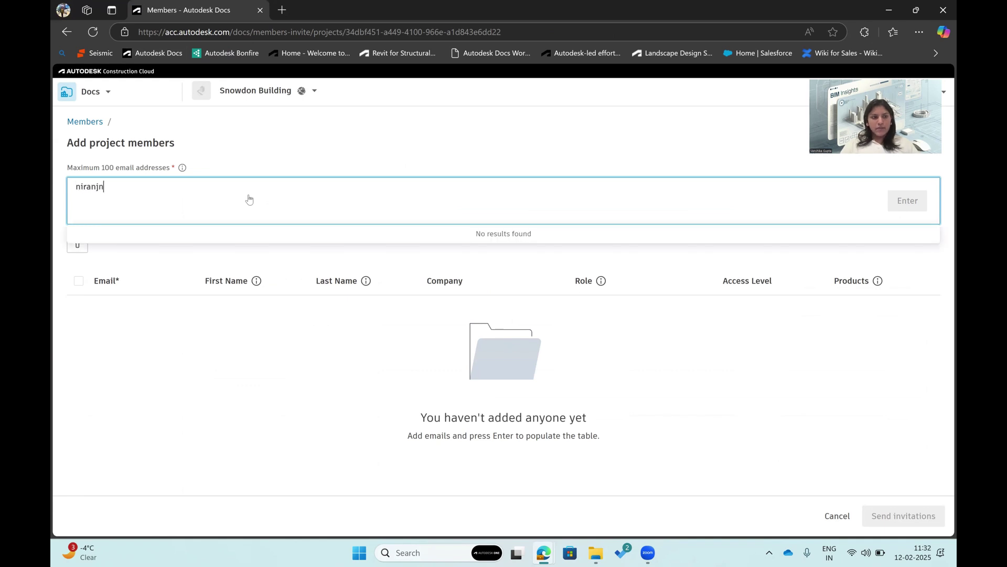
pyautogui.write('n')
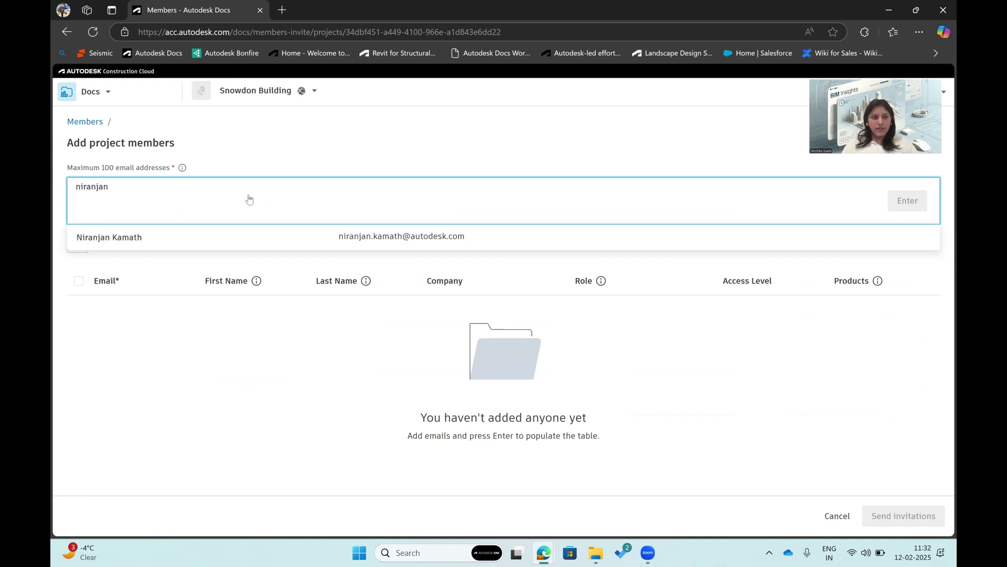
pyautogui.click(310, 229)
pyautogui.click(922, 200)
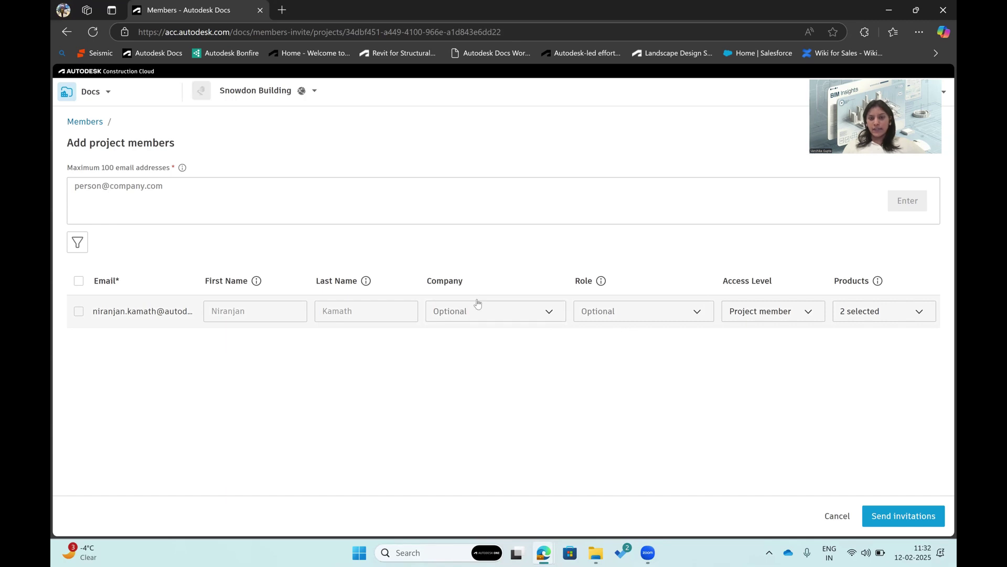
# - Assign the new member the Architect role and keep the access level at Project member
pyautogui.click(612, 313)
pyautogui.click(588, 334)
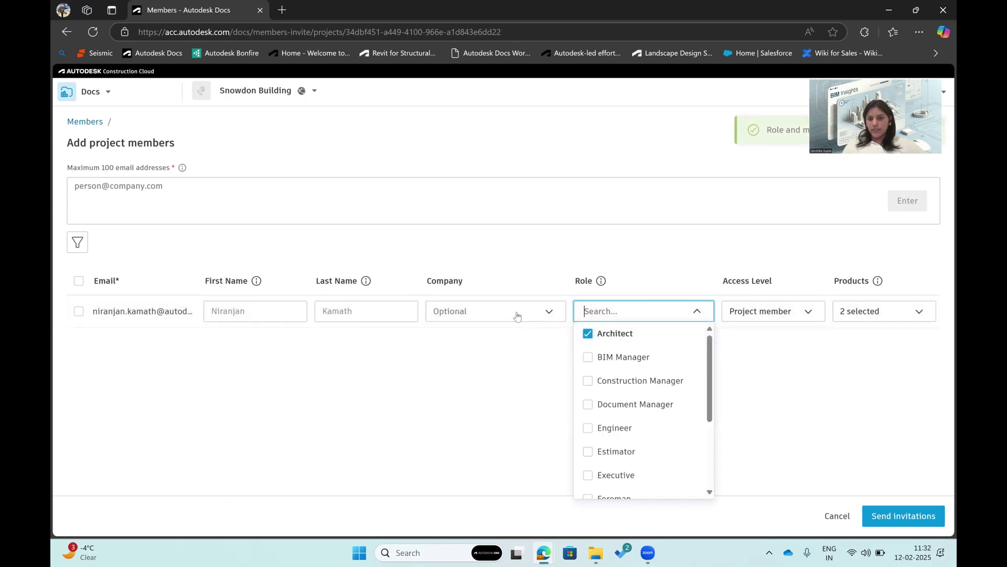
pyautogui.click(528, 369)
pyautogui.click(772, 317)
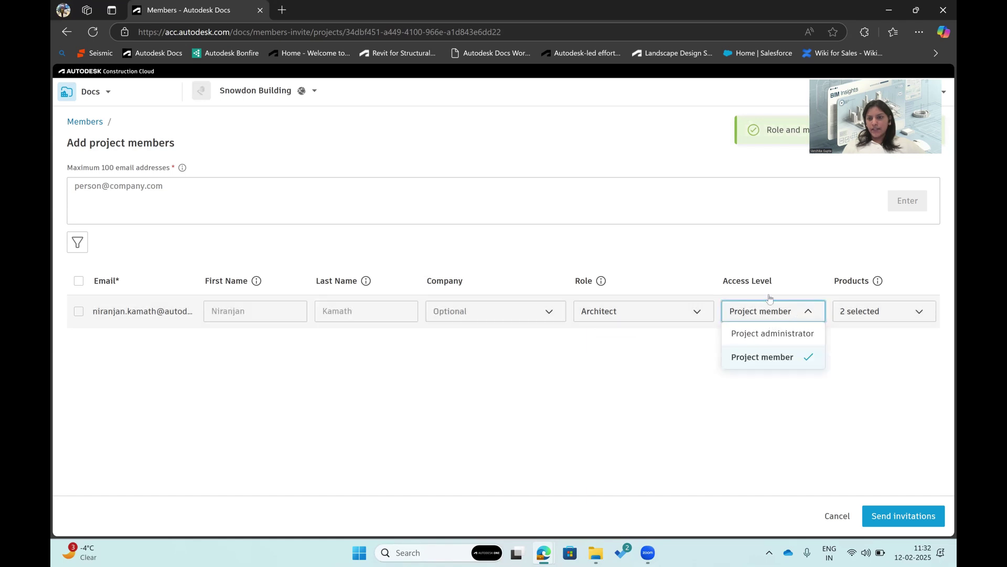
pyautogui.click(687, 393)
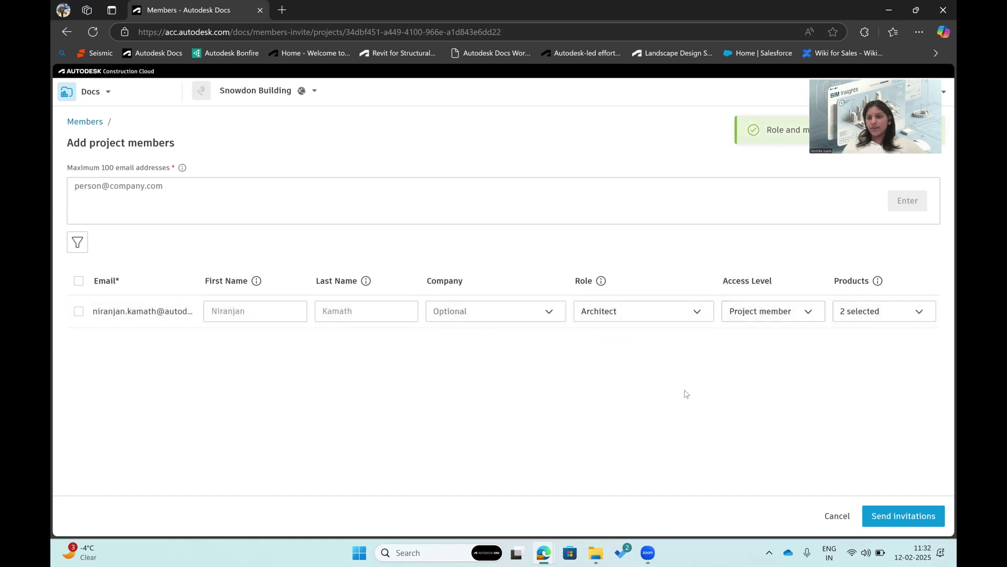
# - Give the new member access to Design Collaboration and Model Coordination, and send the invitation
pyautogui.click(863, 314)
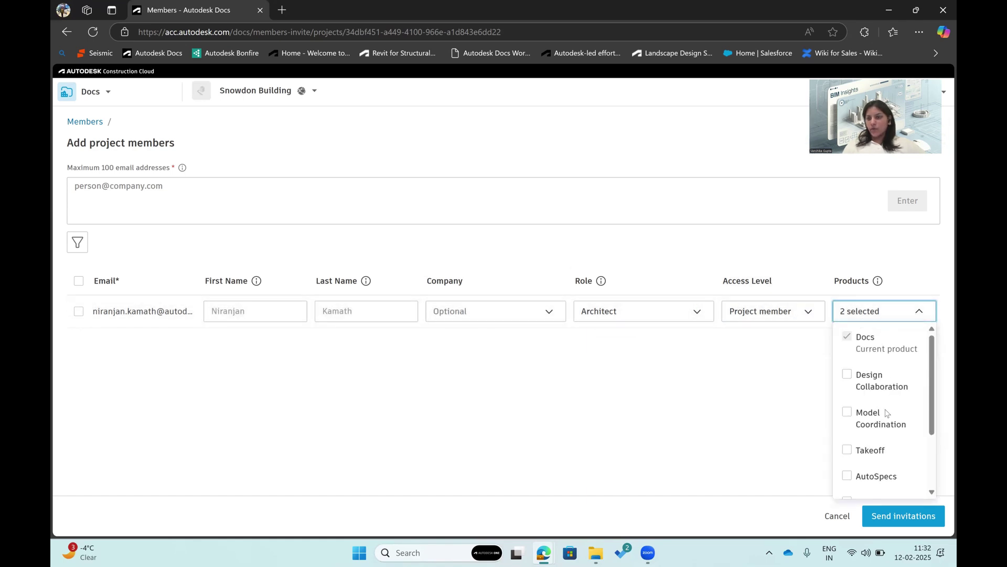
pyautogui.click(845, 375)
pyautogui.click(845, 414)
pyautogui.click(778, 401)
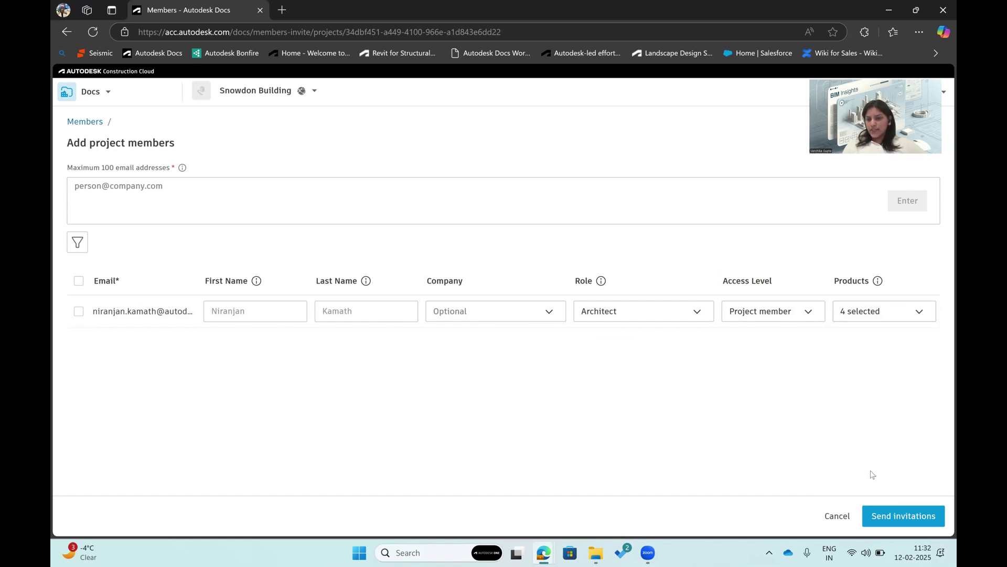
pyautogui.click(894, 516)
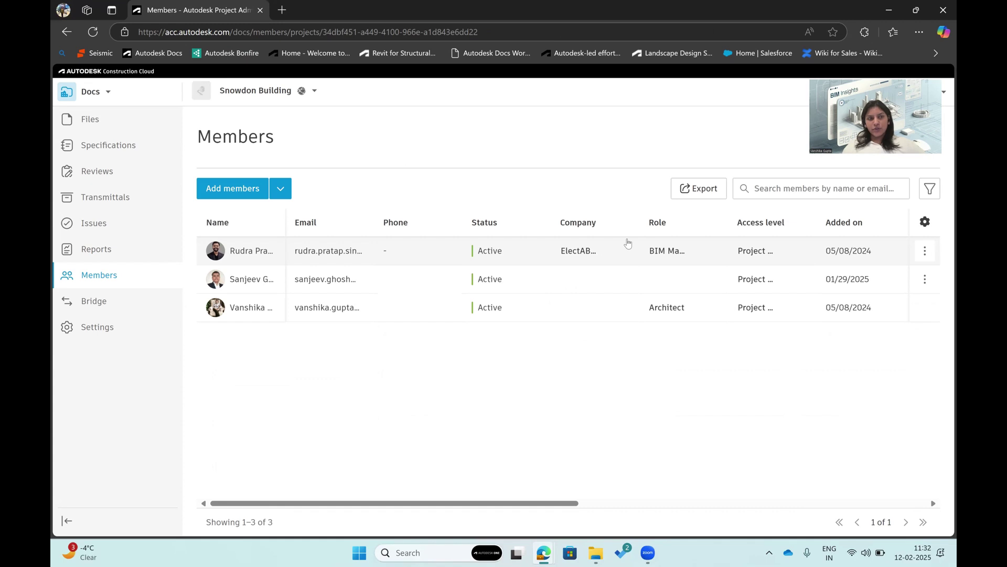
# - Open the Snowdon Towers Sample Architectural model from the Architecture folder of the project files
pyautogui.click(106, 120)
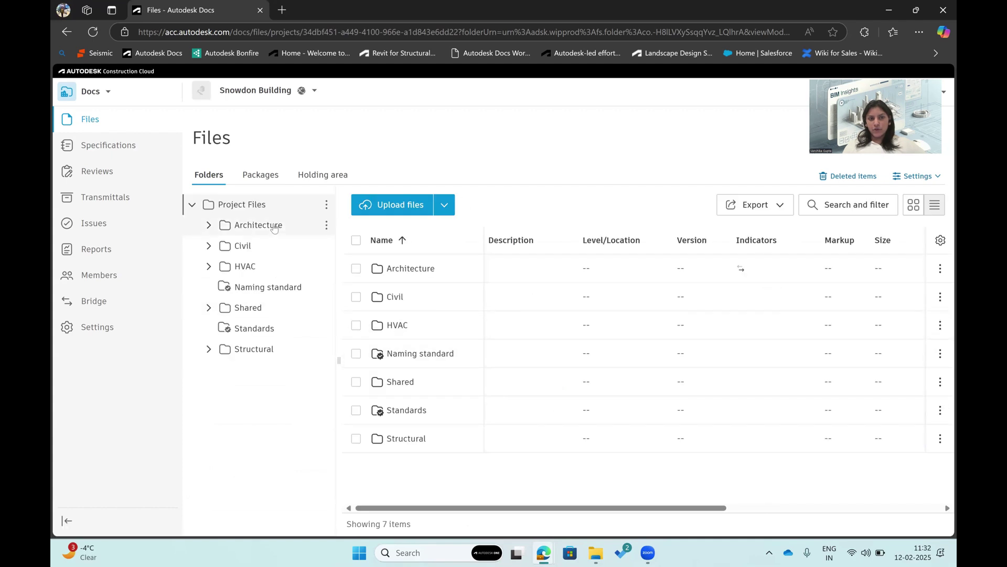
pyautogui.click(273, 227)
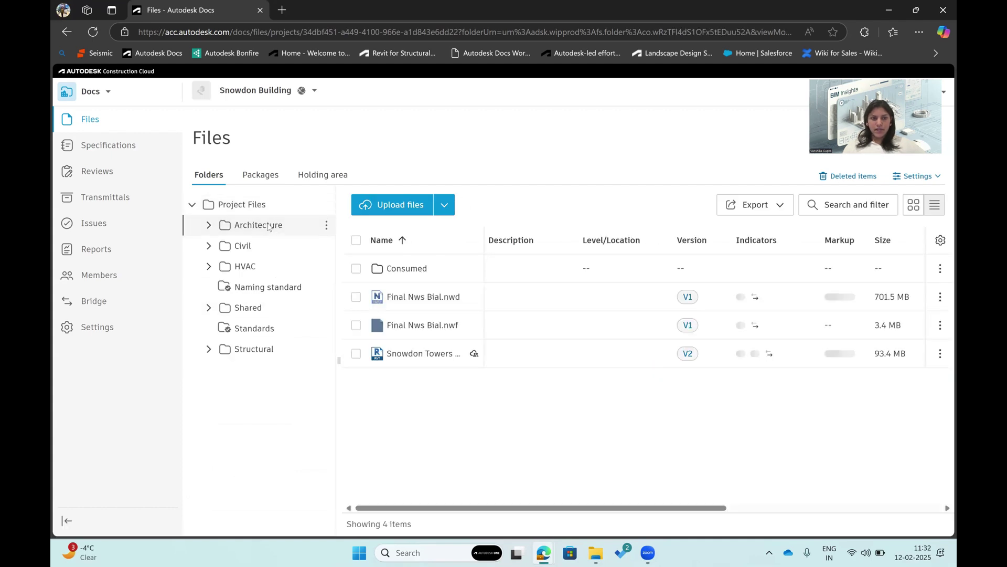
pyautogui.click(420, 354)
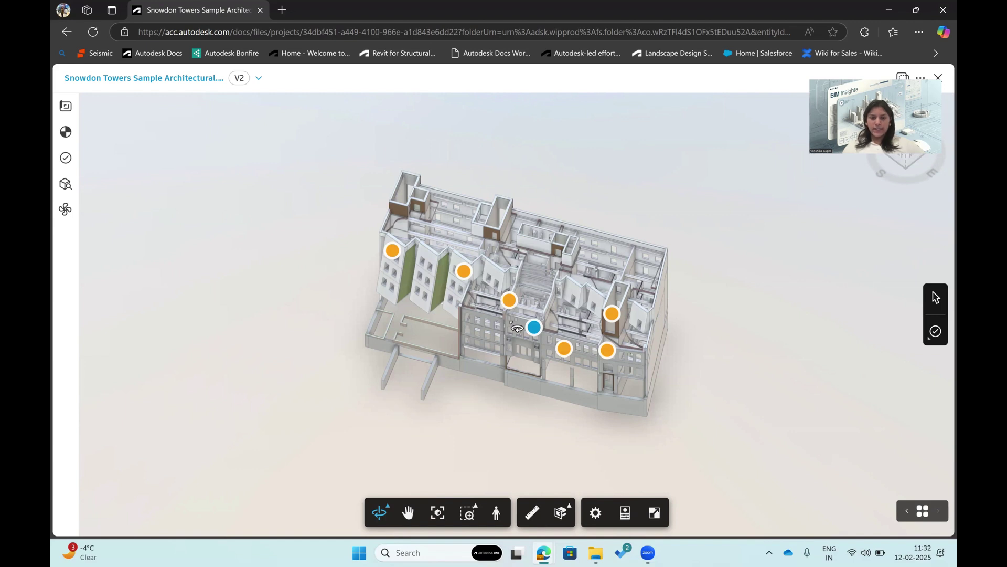
# - Examine the model's 2D sheets and 3D views, and inspect the building closer from another angle
pyautogui.click(67, 107)
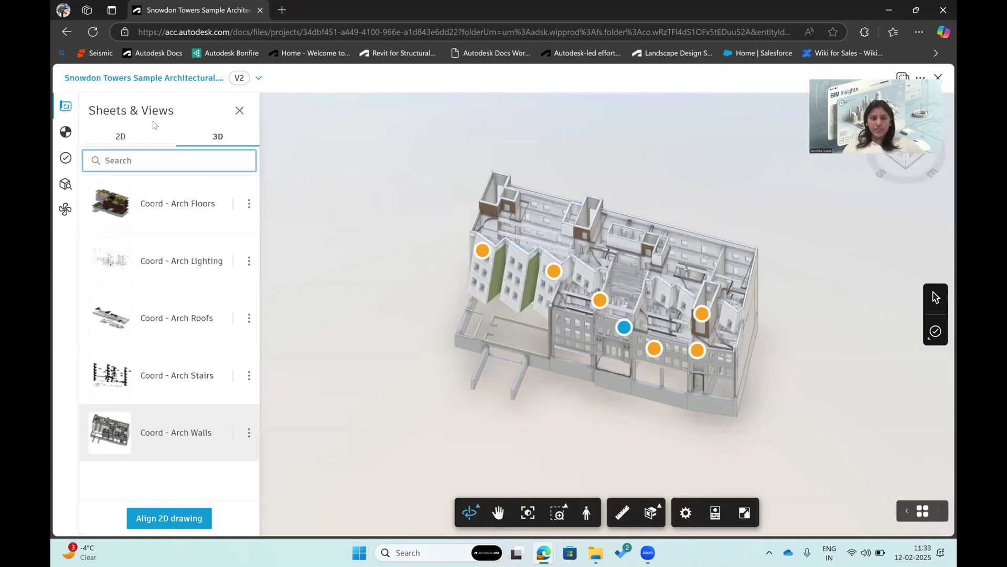
pyautogui.click(120, 138)
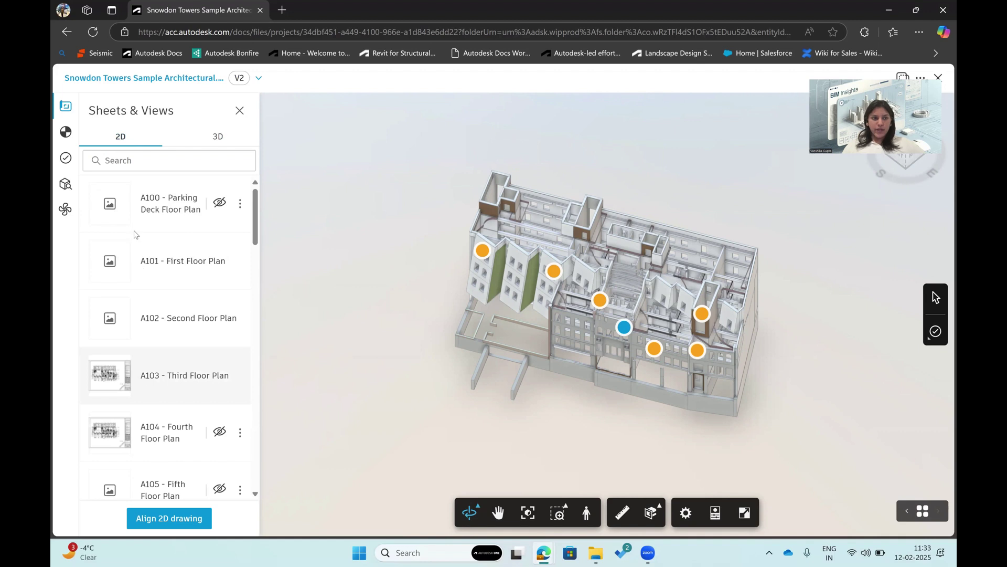
pyautogui.click(214, 138)
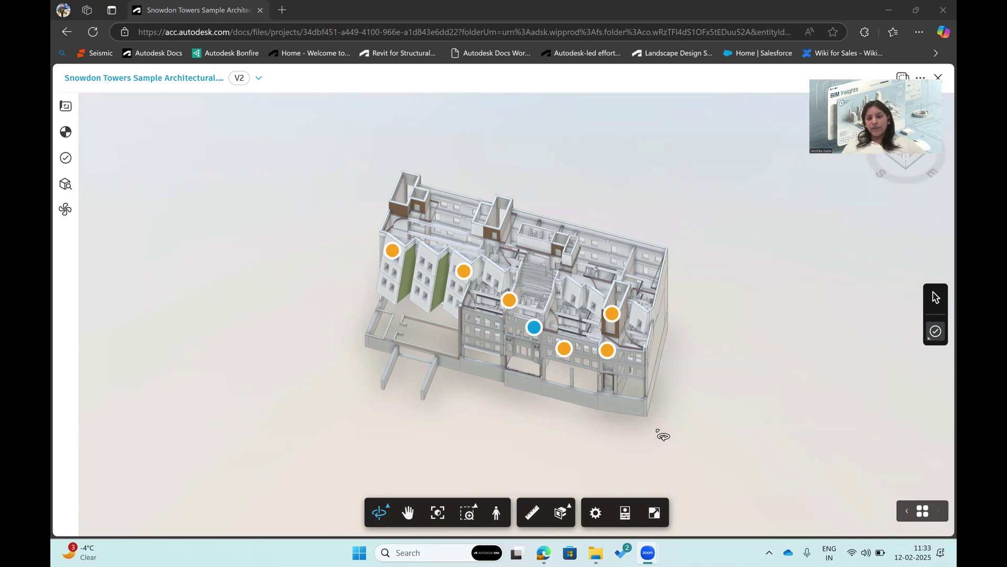
pyautogui.moveTo(614, 419); pyautogui.dragTo(509, 311)
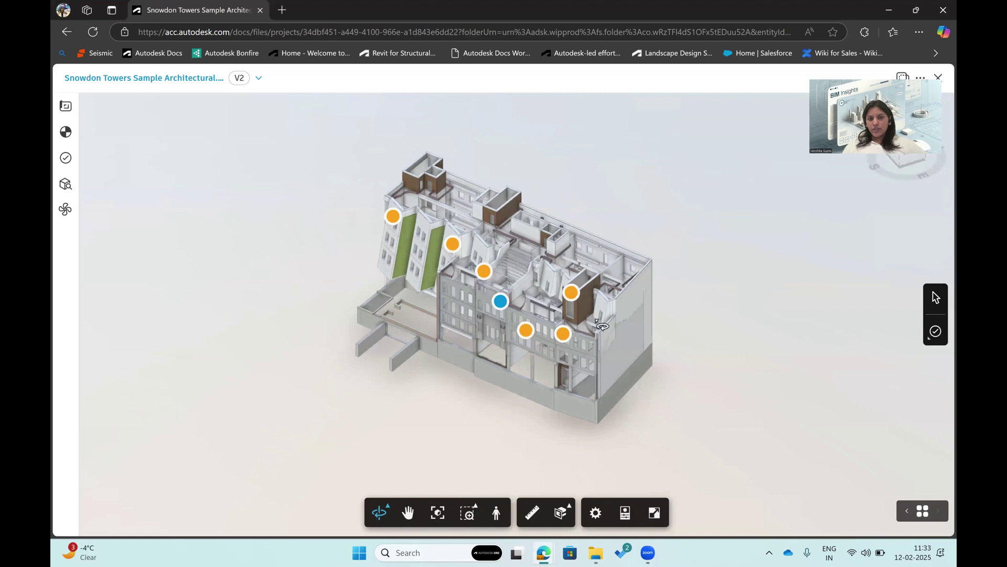
pyautogui.scroll(3, 745, 318)
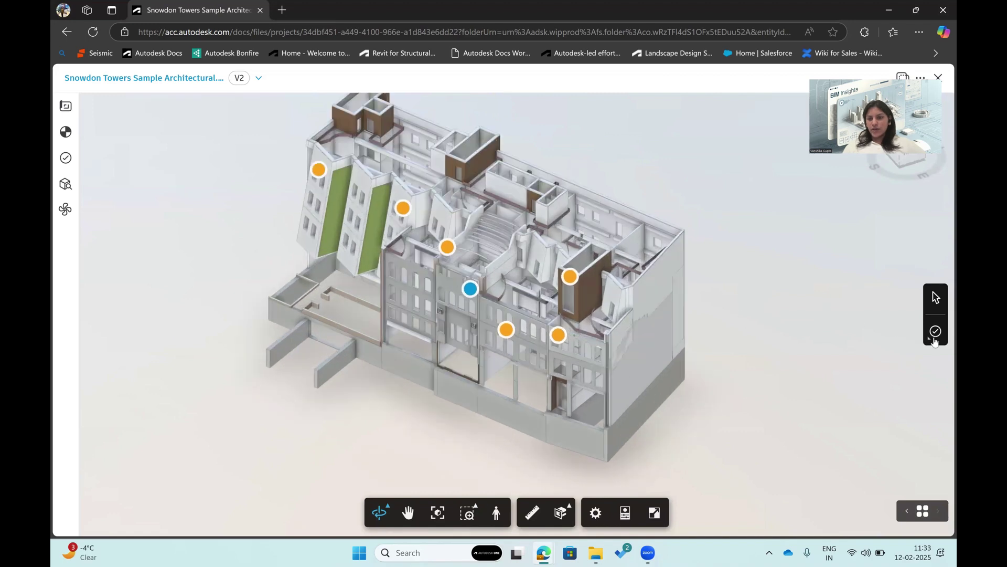
# - Place a new Building Code issue on the lower front facade, near the ground-floor door at the building's corner
pyautogui.scroll(2, 934, 338)
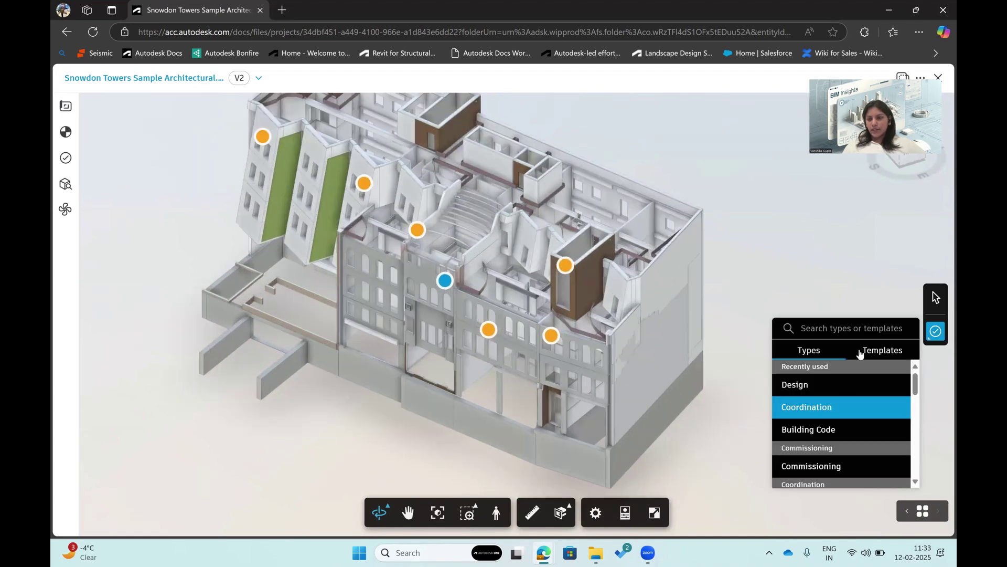
pyautogui.scroll(-1, 847, 409)
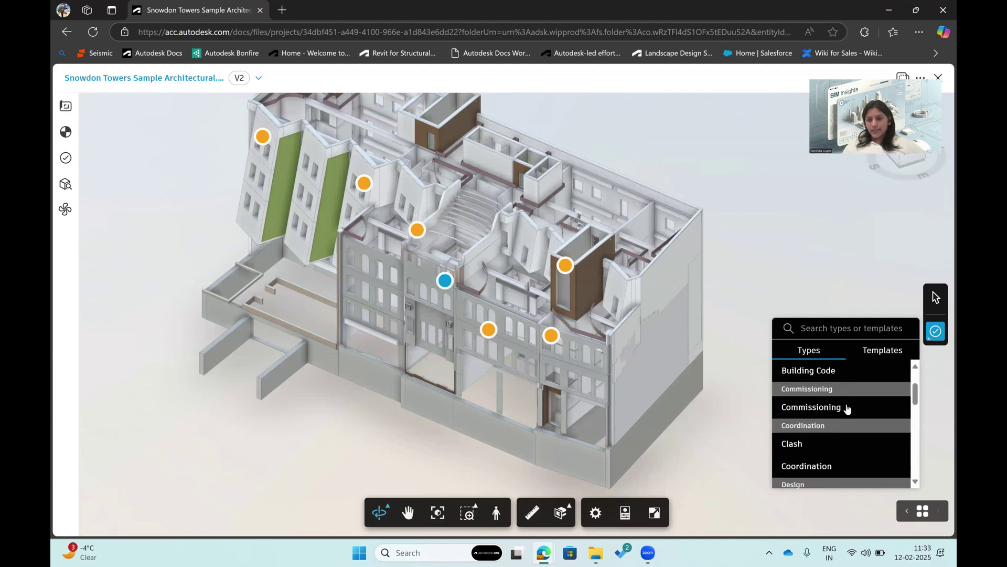
pyautogui.scroll(-1, 851, 405)
pyautogui.click(831, 447)
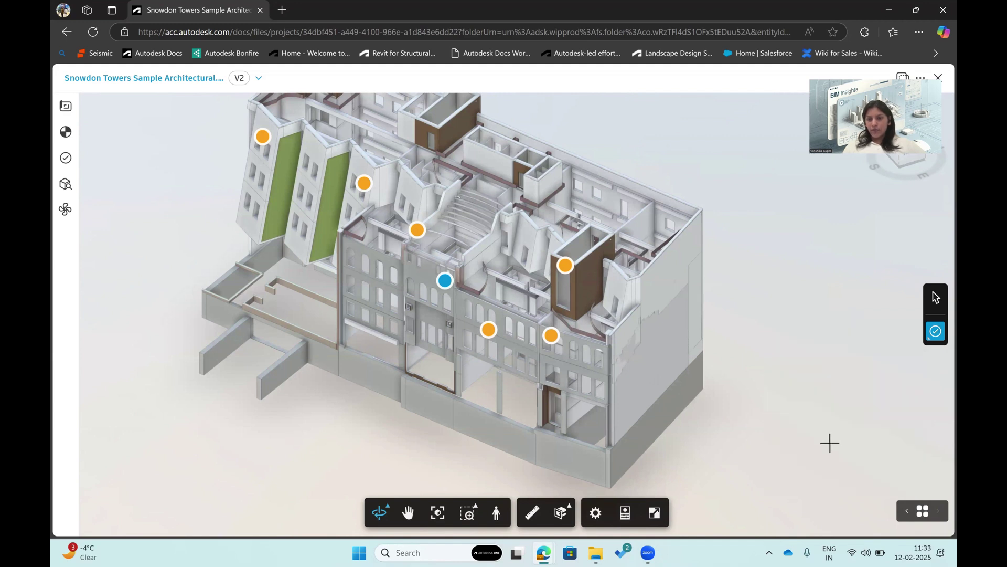
pyautogui.click(590, 397)
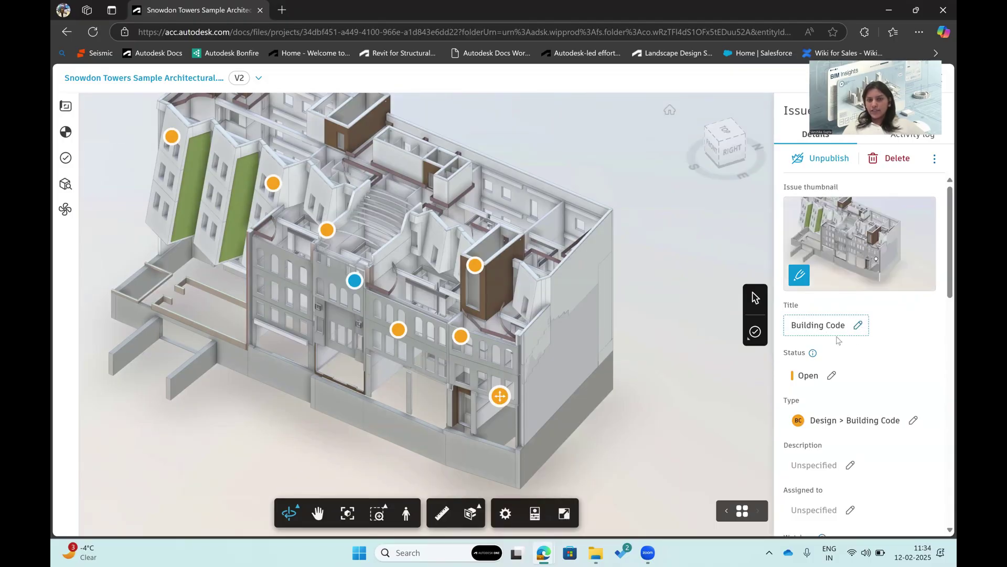
# - Assign the new Building Code issue to the project member from ElectABLE and add the same member as watcher
pyautogui.scroll(-2, 841, 363)
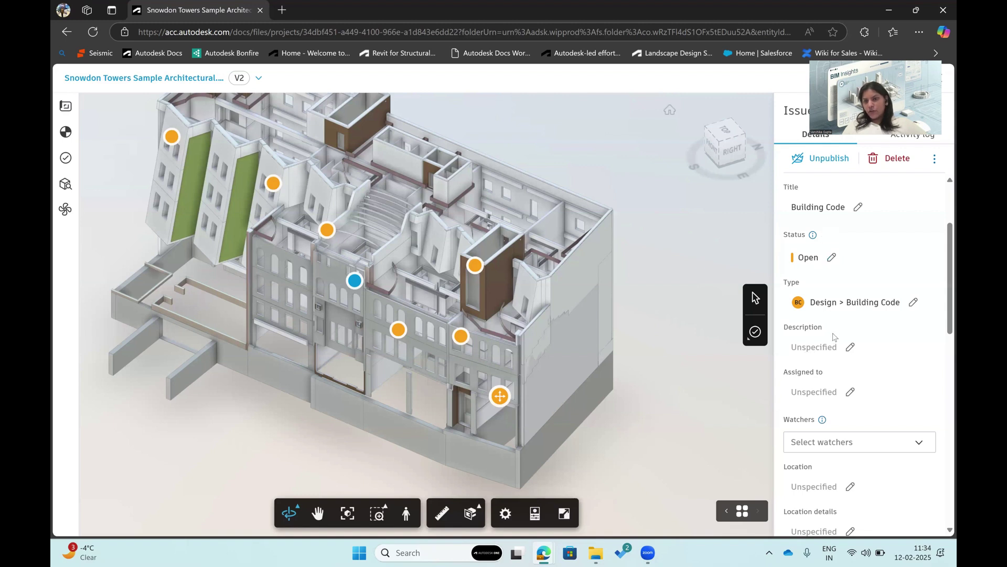
pyautogui.click(851, 391)
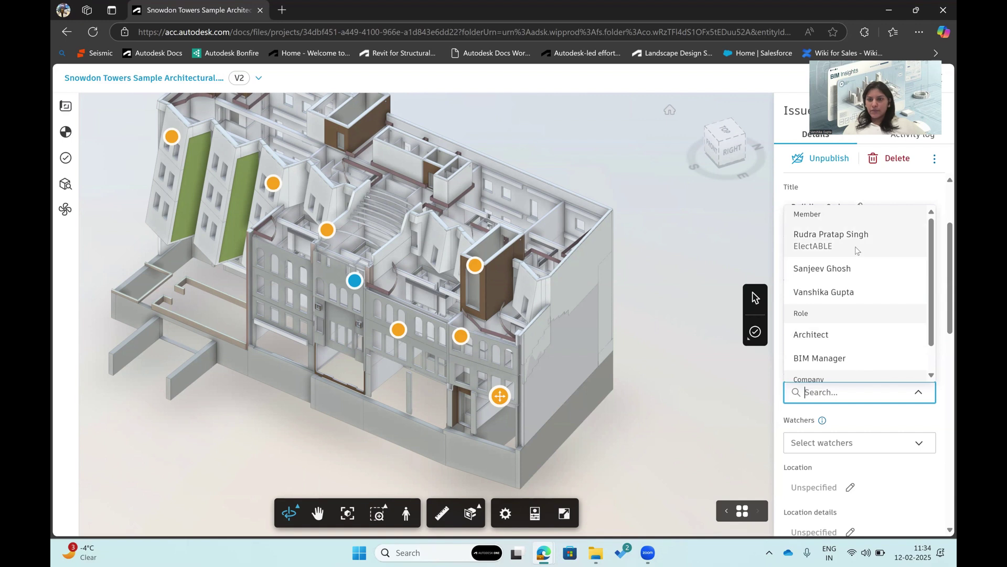
pyautogui.click(873, 247)
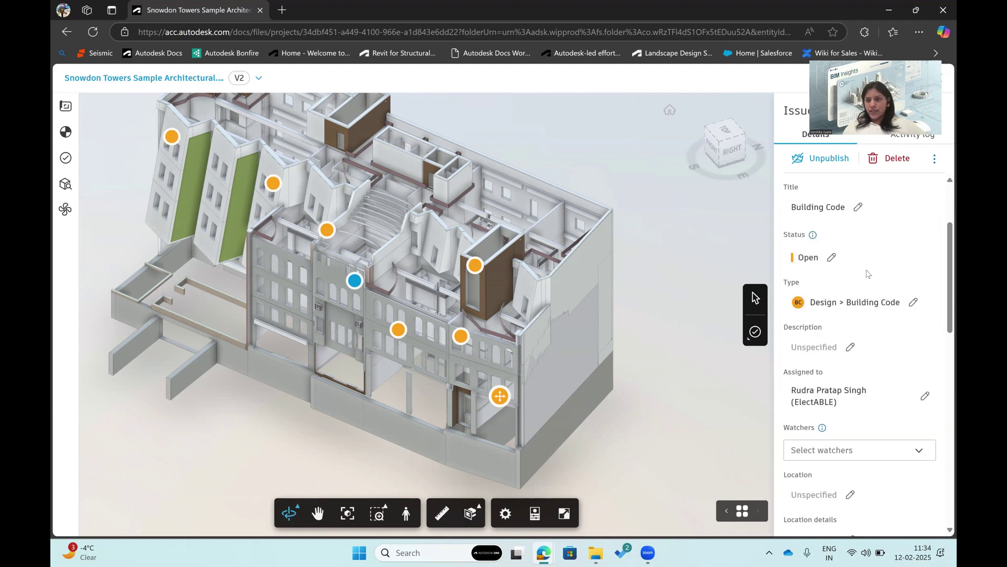
pyautogui.scroll(-2, 875, 392)
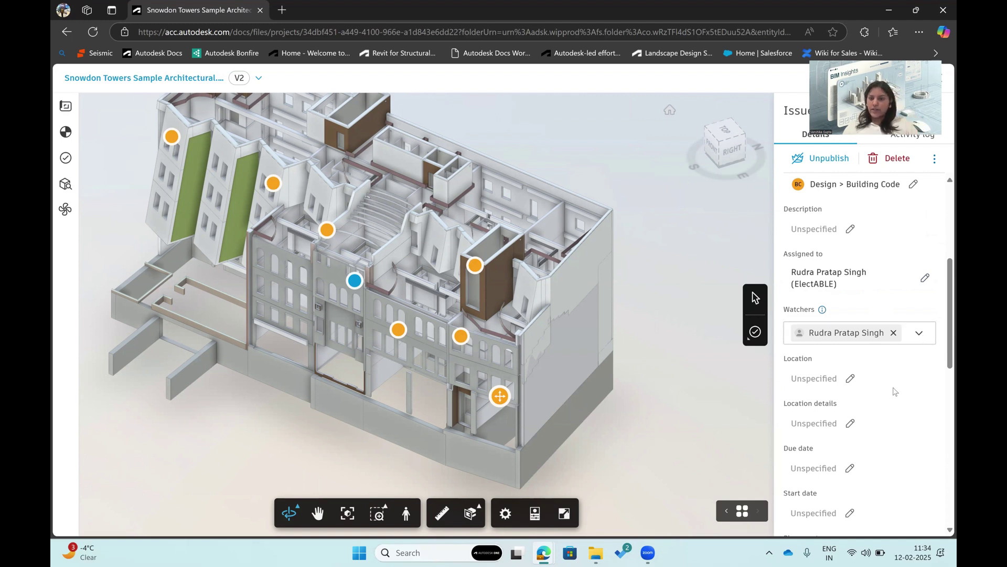
# - Review the issue's remaining detail fields, including dates, attachments, references and comments, and look through the model's issue list
pyautogui.scroll(-2, 894, 392)
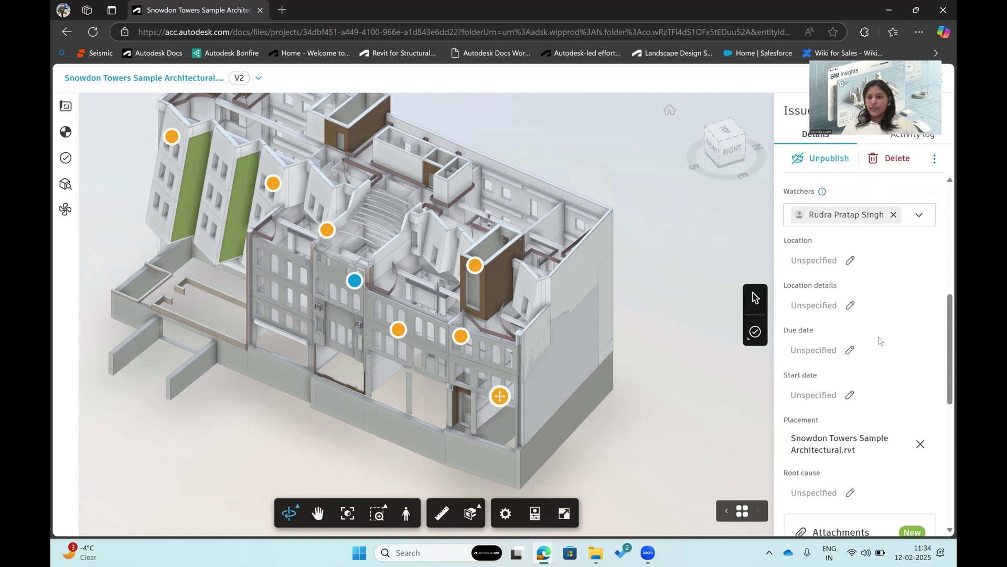
pyautogui.scroll(-3, 880, 362)
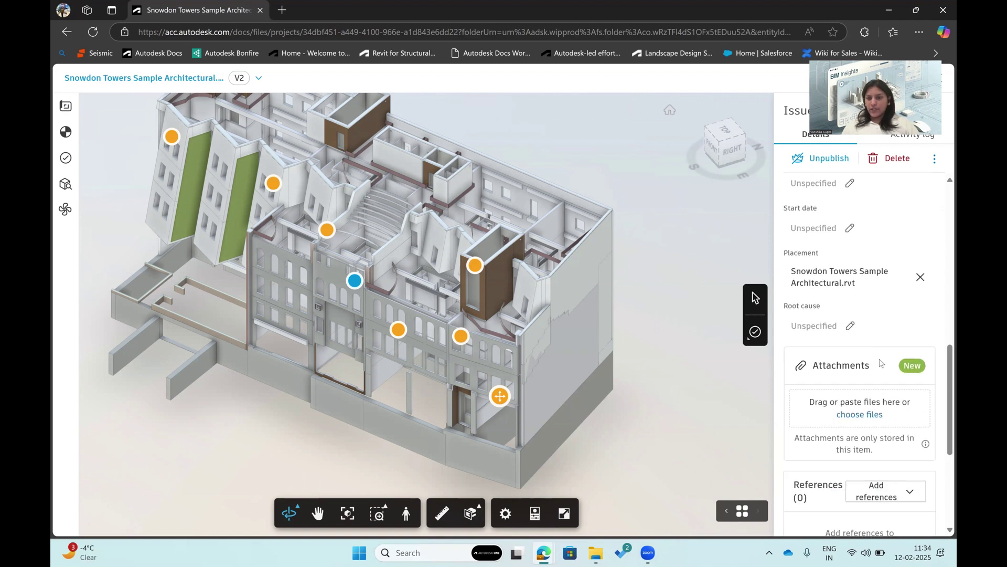
pyautogui.scroll(1, 846, 265)
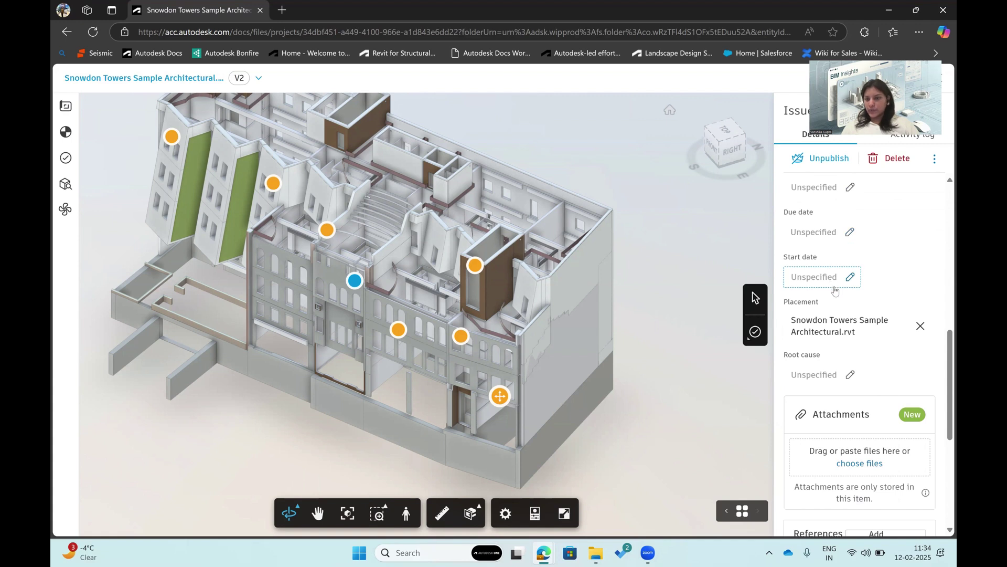
pyautogui.scroll(-2, 834, 288)
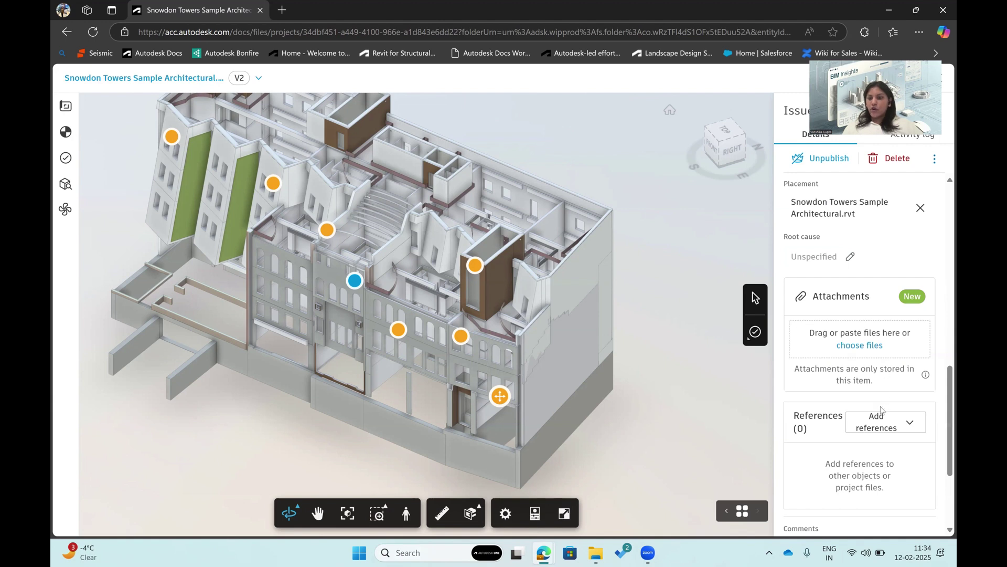
pyautogui.scroll(-3, 883, 412)
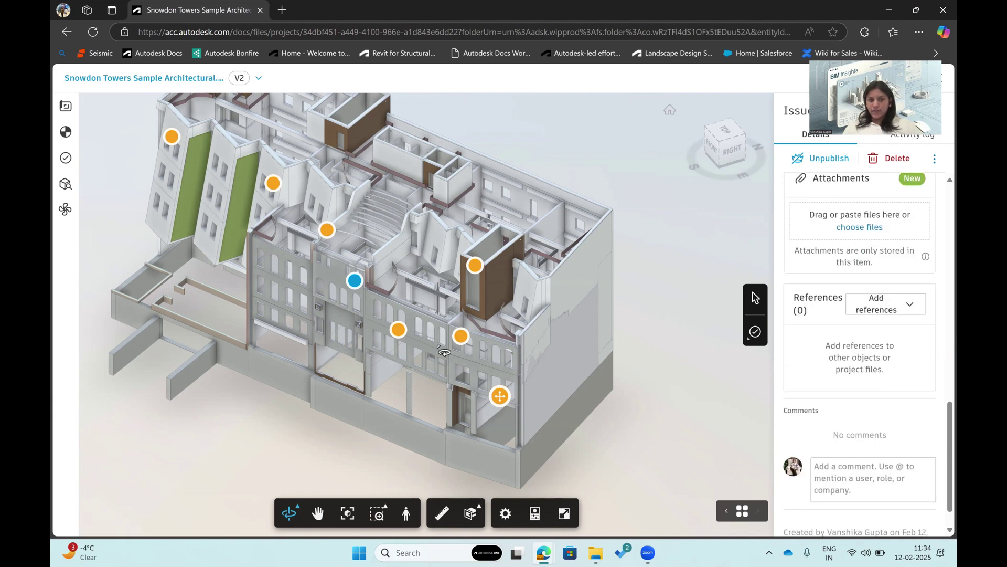
pyautogui.scroll(10, 836, 381)
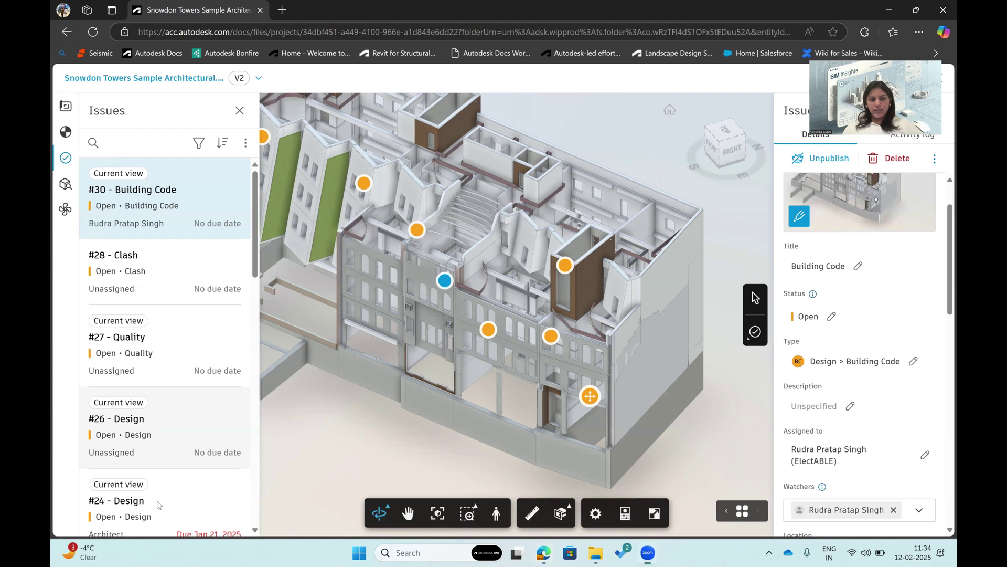
pyautogui.scroll(-10, 154, 295)
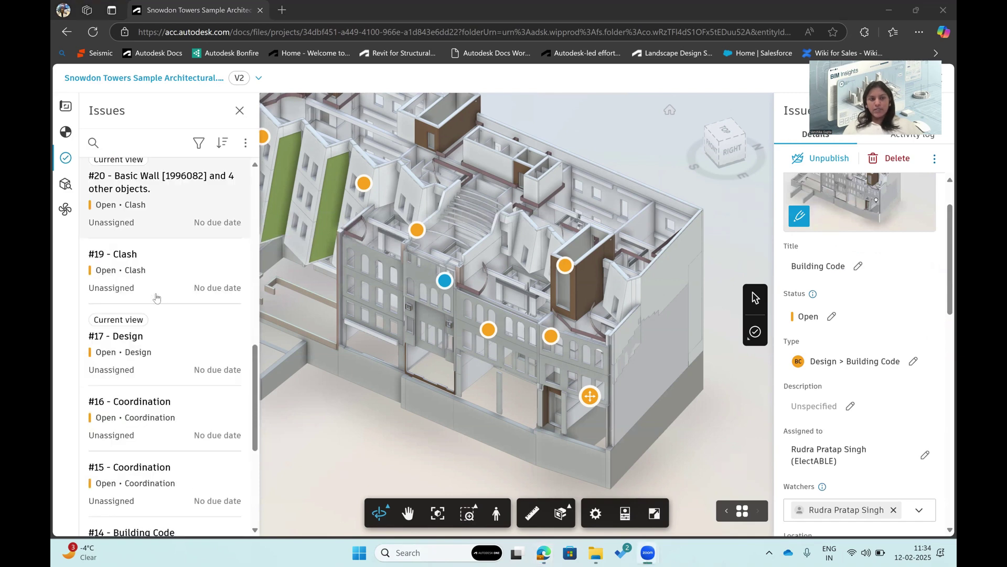
pyautogui.scroll(10, 156, 298)
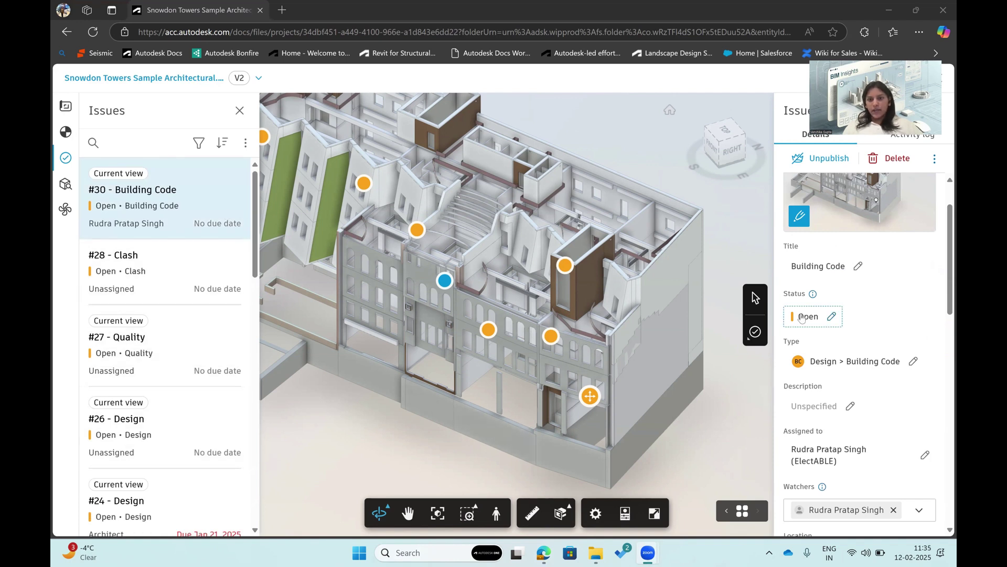
# - Set the Building Code issue's status to In review and close the issue
pyautogui.click(833, 317)
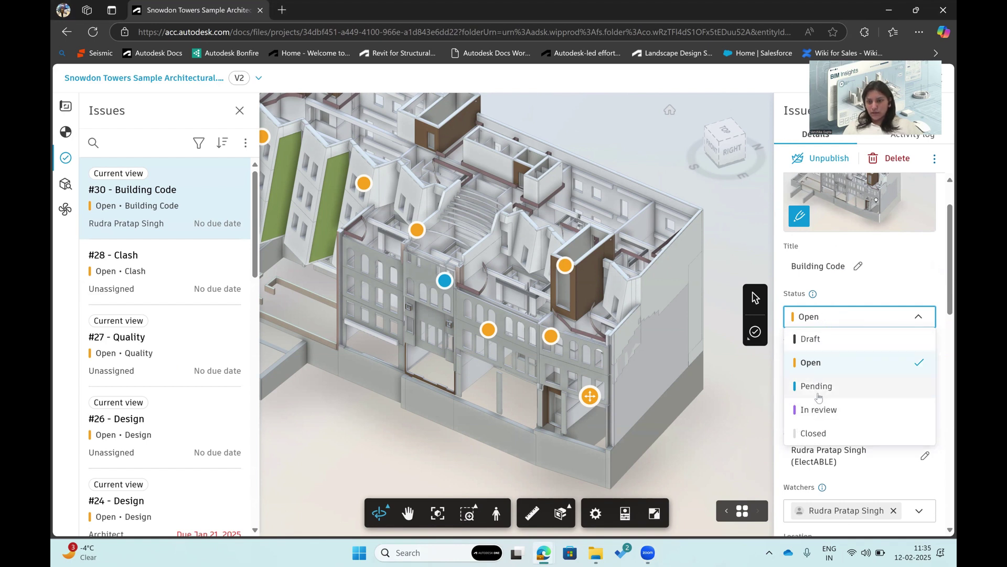
pyautogui.click(819, 409)
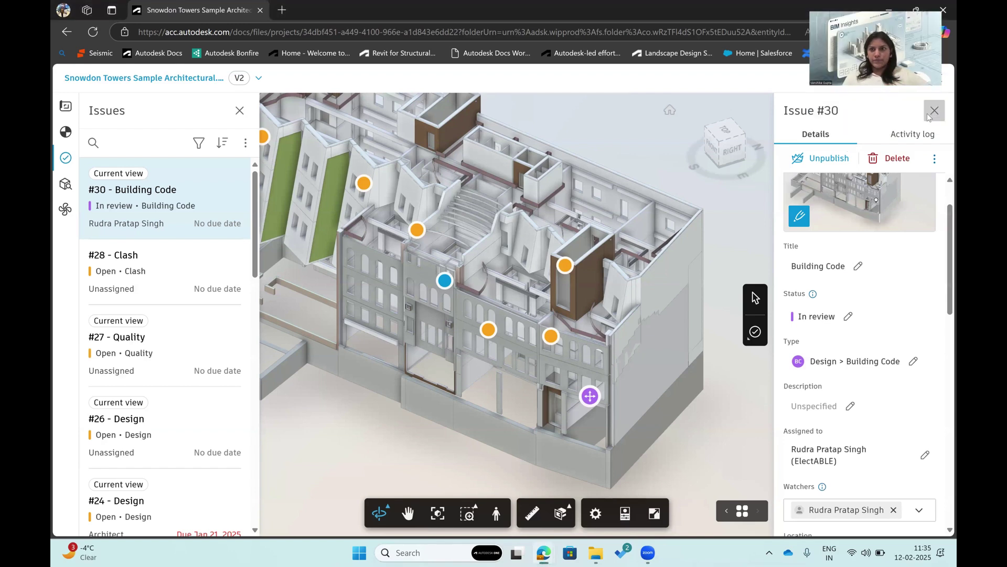
pyautogui.click(934, 111)
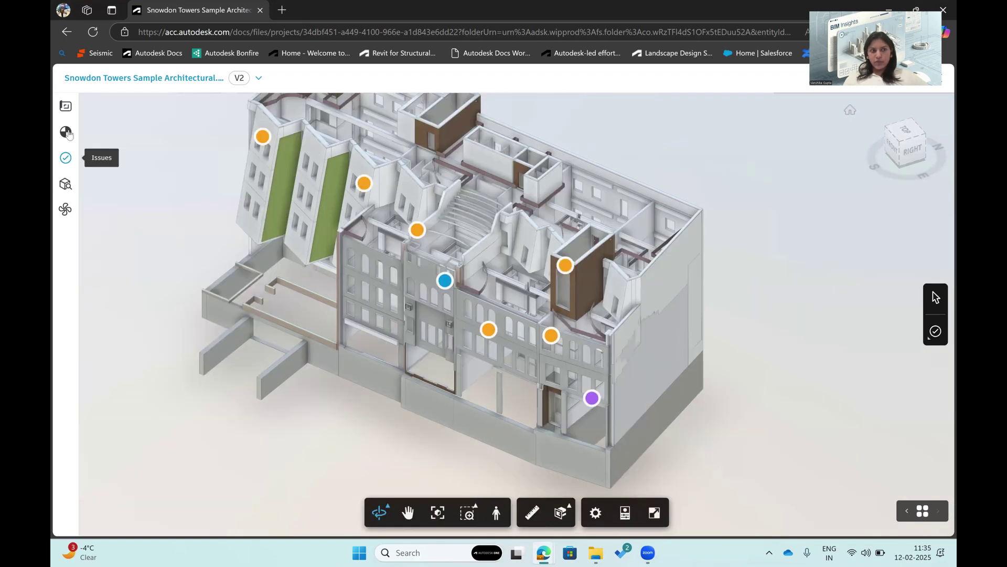
# - Isolate level L4 of the building in the Coord - Arch Walls view
pyautogui.click(68, 133)
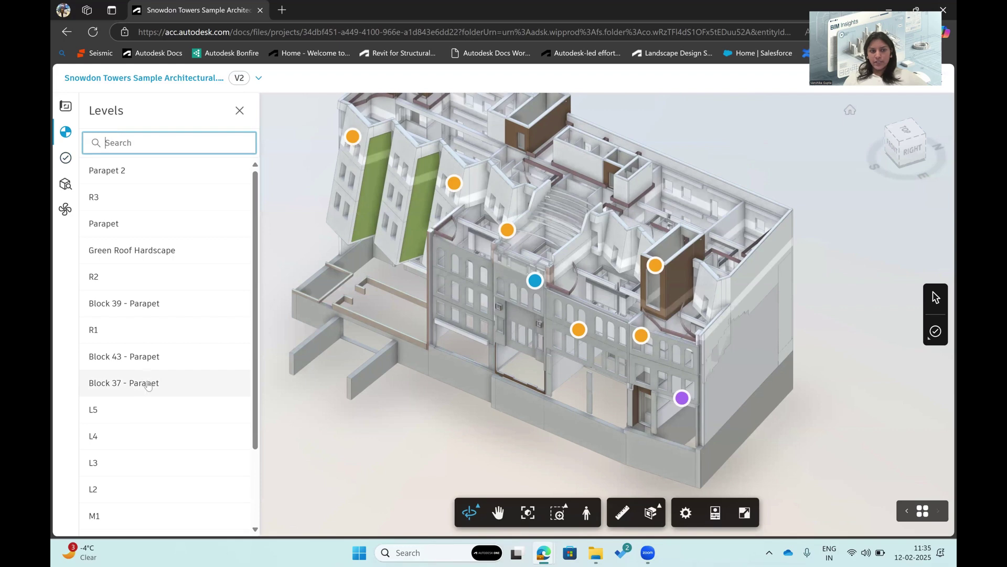
pyautogui.click(149, 437)
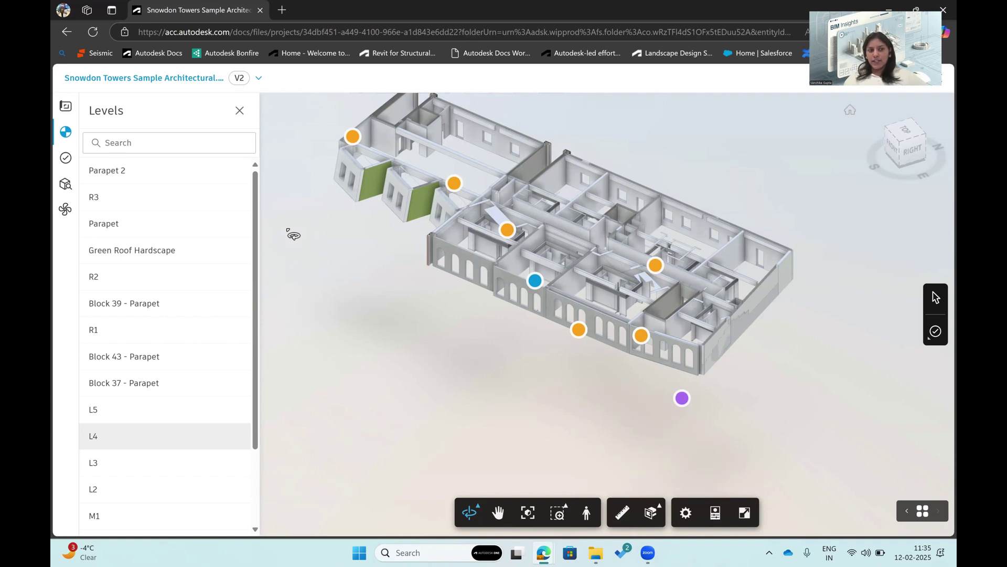
# - Select the arched front wall at the corner of level L4 with the model browser shown, and inspect its properties
pyautogui.click(68, 190)
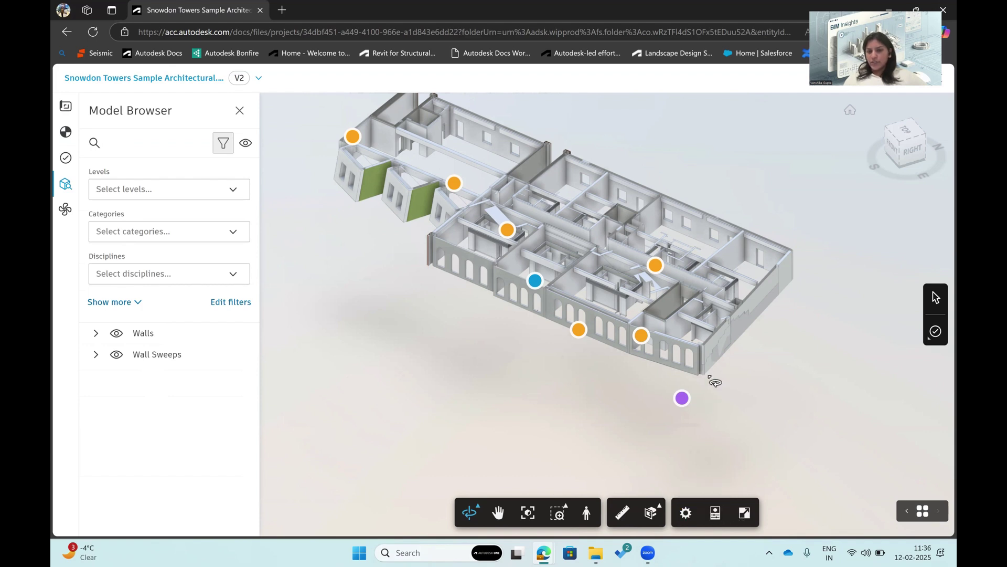
pyautogui.click(696, 353)
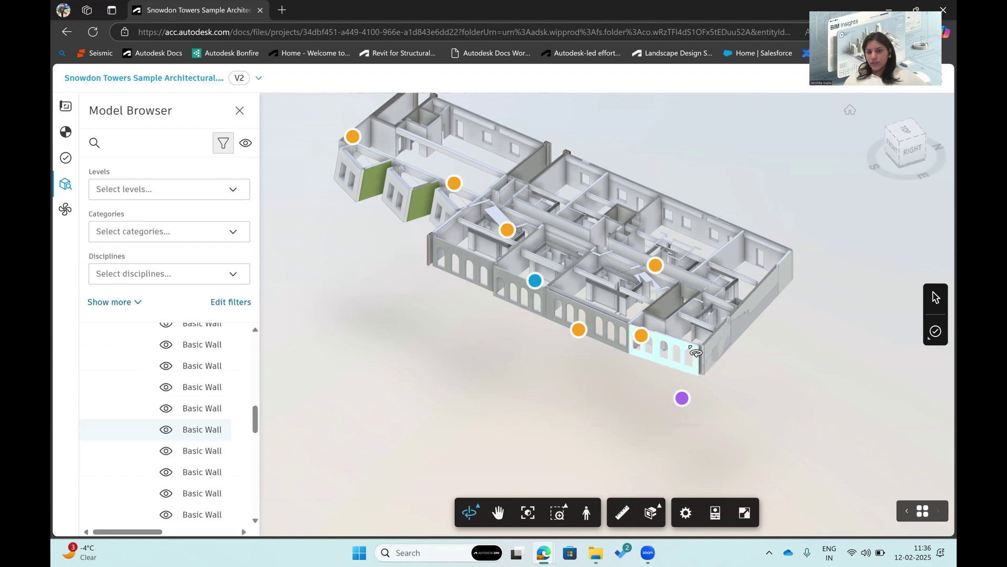
pyautogui.click(716, 513)
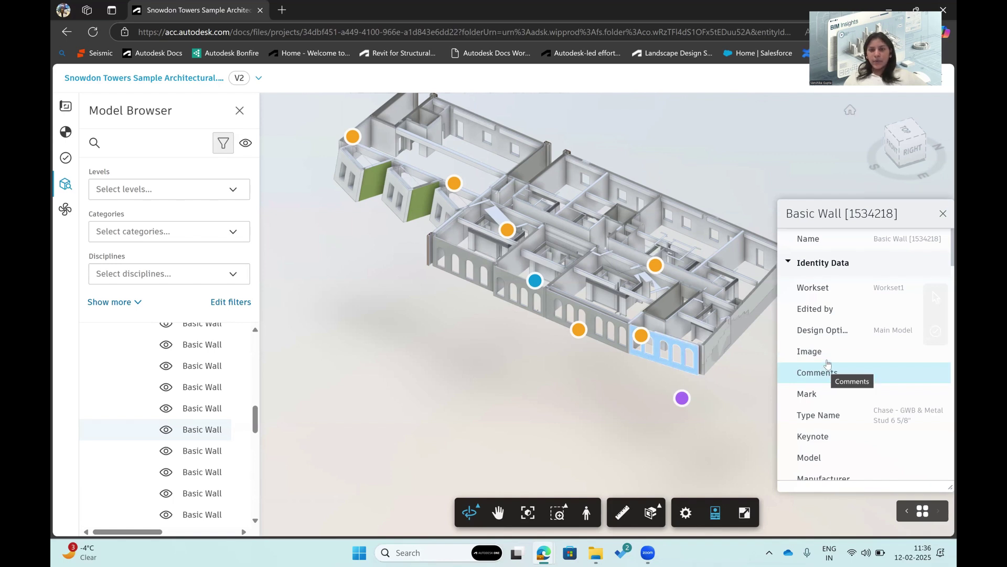
pyautogui.scroll(-1, 839, 394)
pyautogui.scroll(-10, 840, 396)
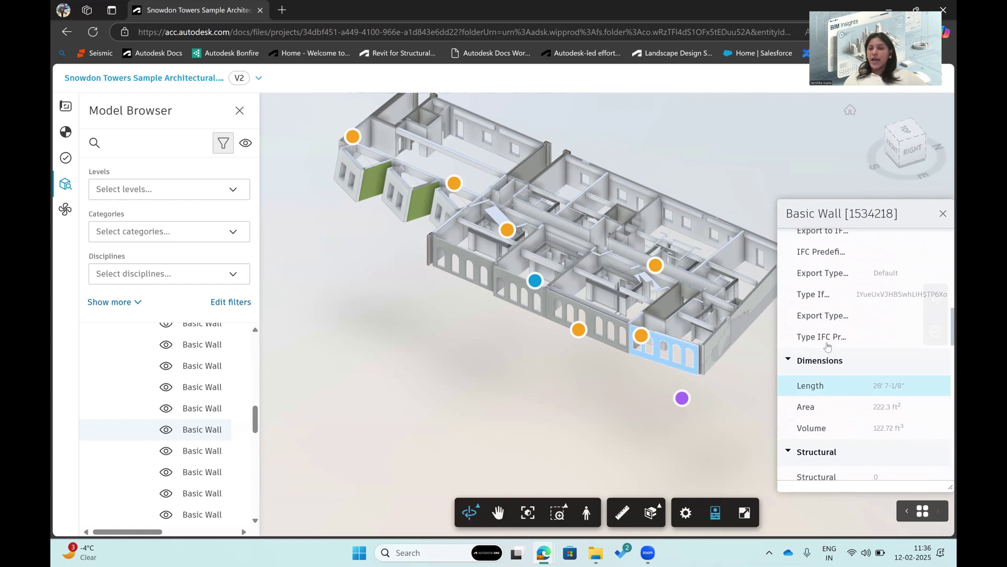
pyautogui.scroll(-2, 828, 344)
pyautogui.scroll(-5, 828, 340)
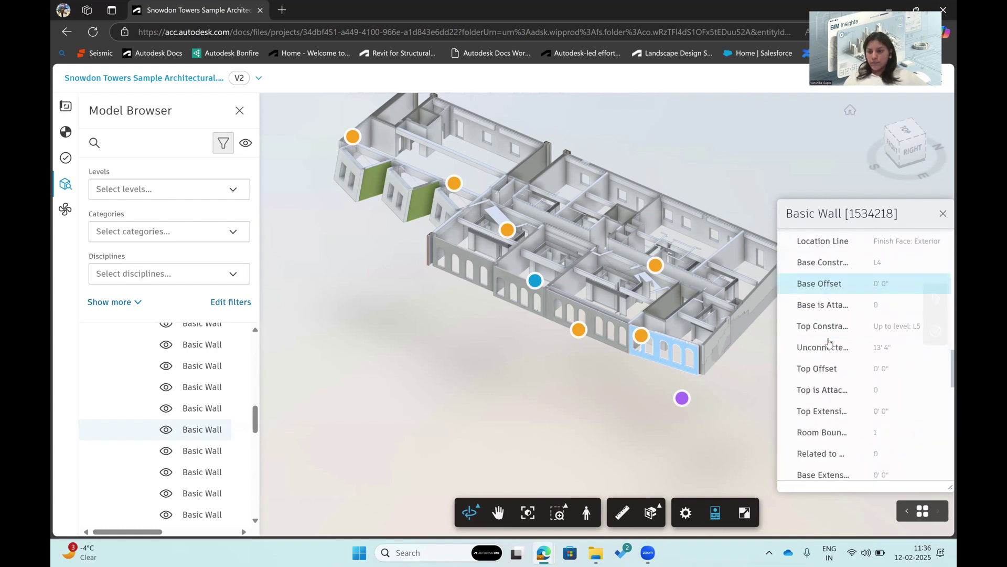
pyautogui.scroll(-5, 828, 344)
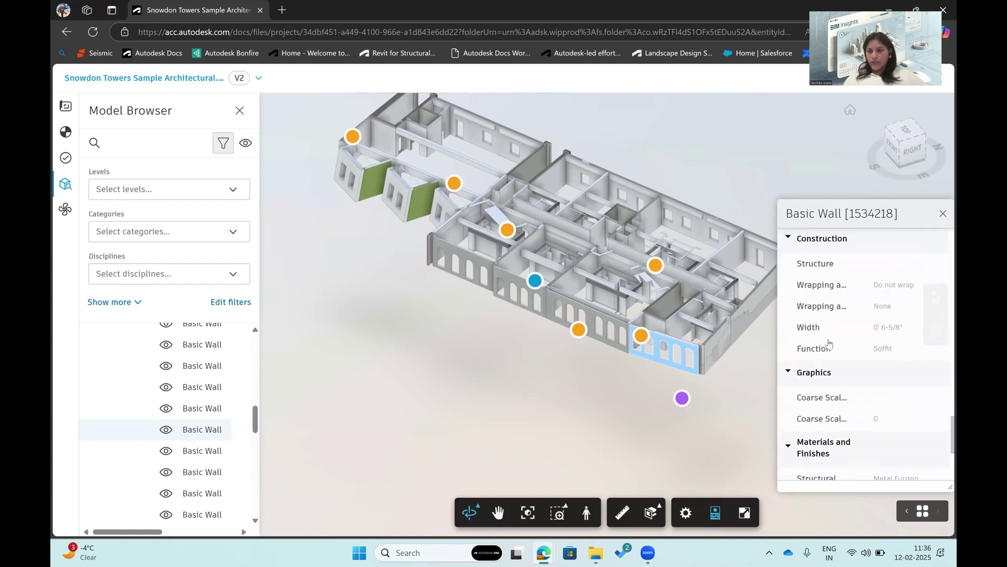
pyautogui.click(943, 214)
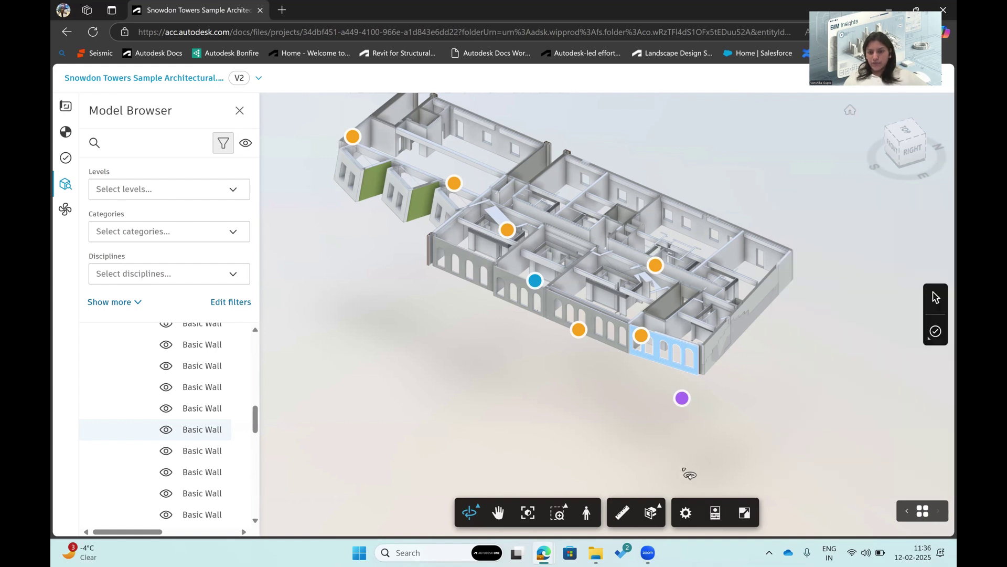
# - Add an X section plane to the isolated level and move it inward to about the middle of the building
pyautogui.click(646, 517)
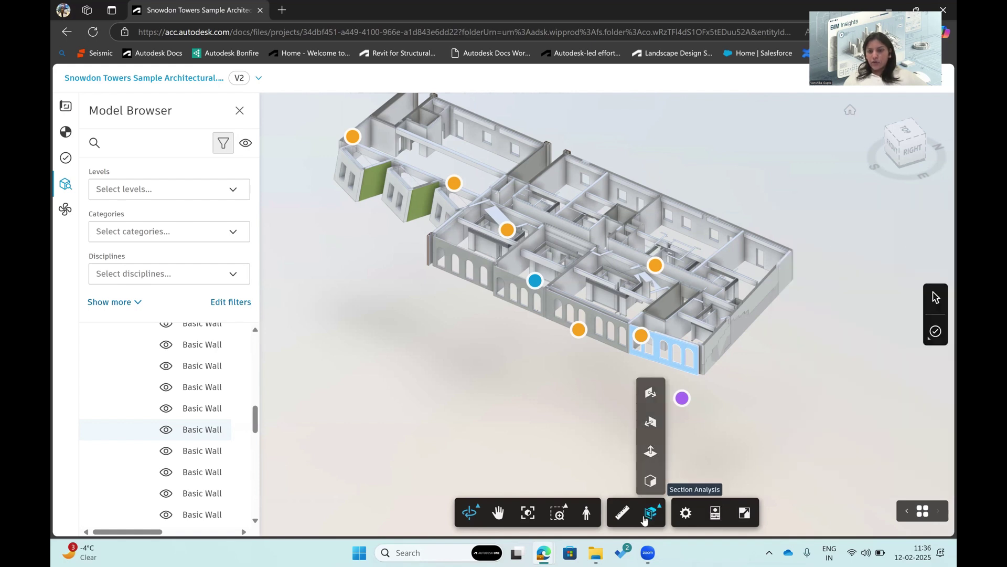
pyautogui.click(651, 393)
pyautogui.moveTo(682, 337); pyautogui.dragTo(575, 289)
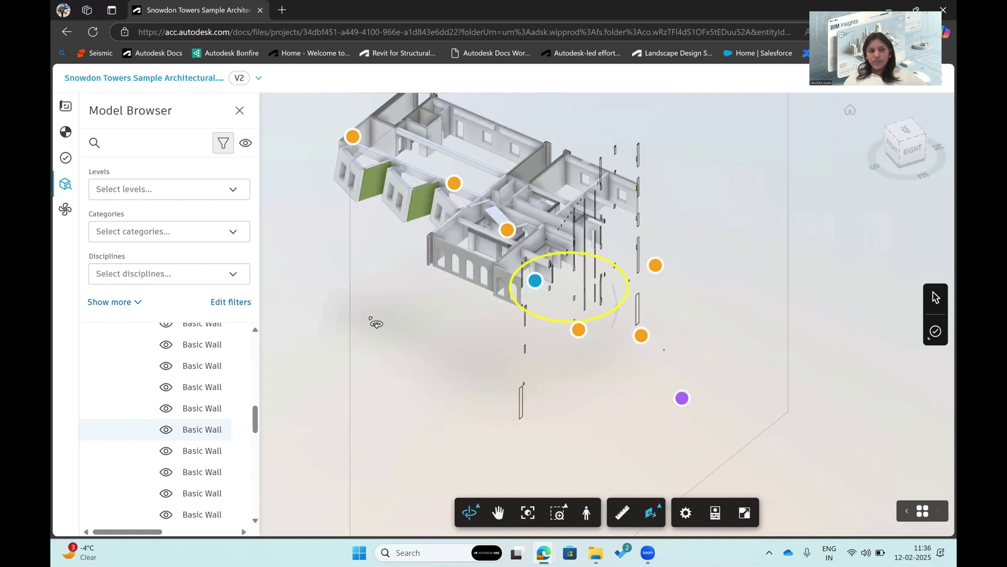
# - Open the Coord - Arch Floors 3D view and cut away the near end of the floors with an X section plane
pyautogui.click(65, 106)
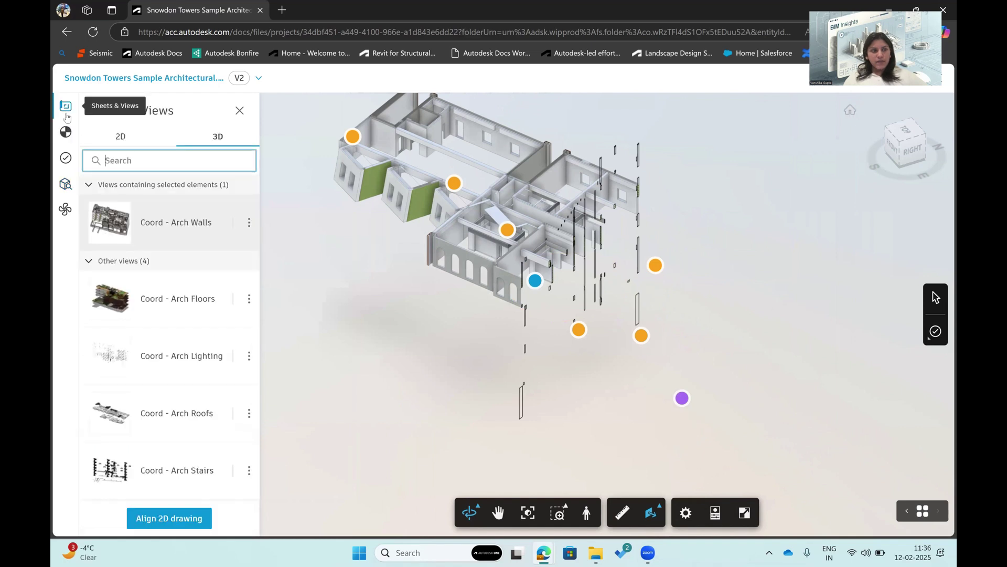
pyautogui.click(156, 293)
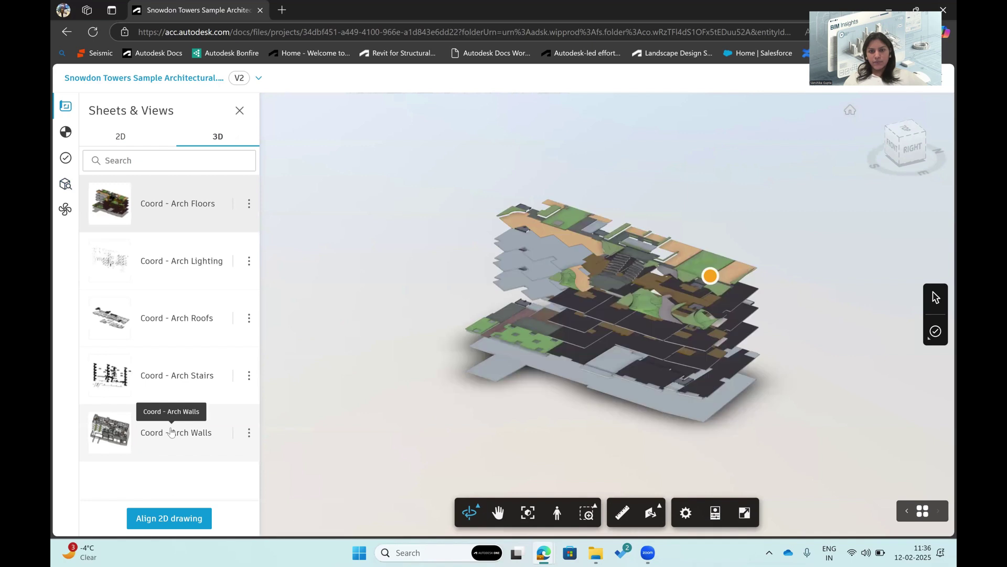
pyautogui.moveTo(682, 365); pyautogui.dragTo(629, 399)
pyautogui.click(652, 512)
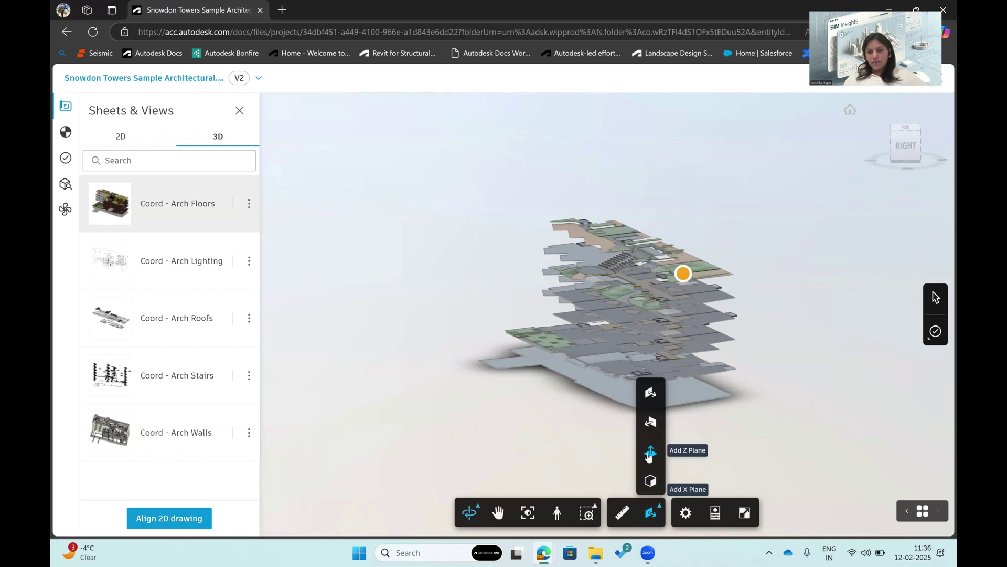
pyautogui.click(650, 390)
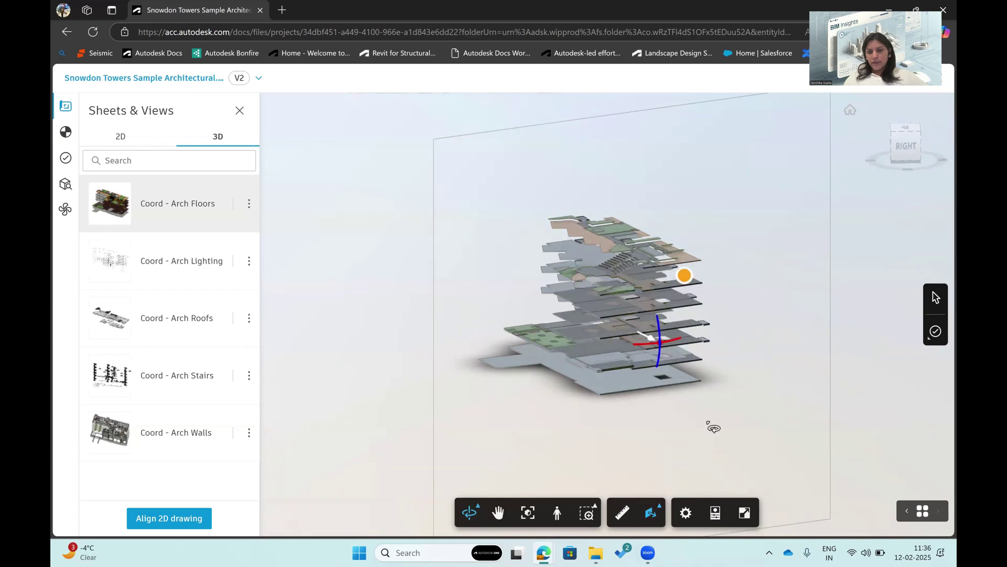
pyautogui.moveTo(692, 369); pyautogui.dragTo(640, 342)
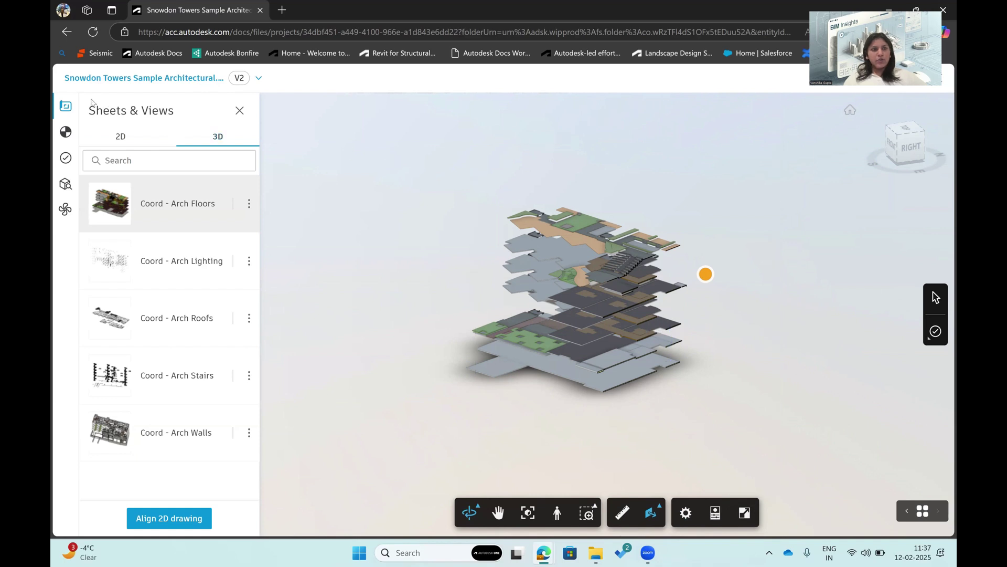
# - Return to the project files and open the permissions settings of the Architecture folder
pyautogui.click(66, 32)
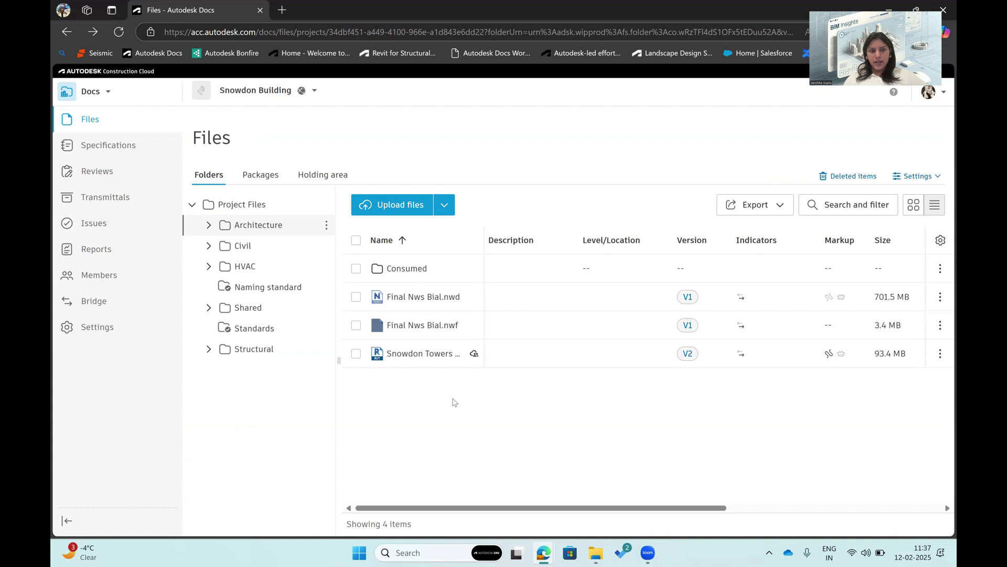
pyautogui.click(328, 226)
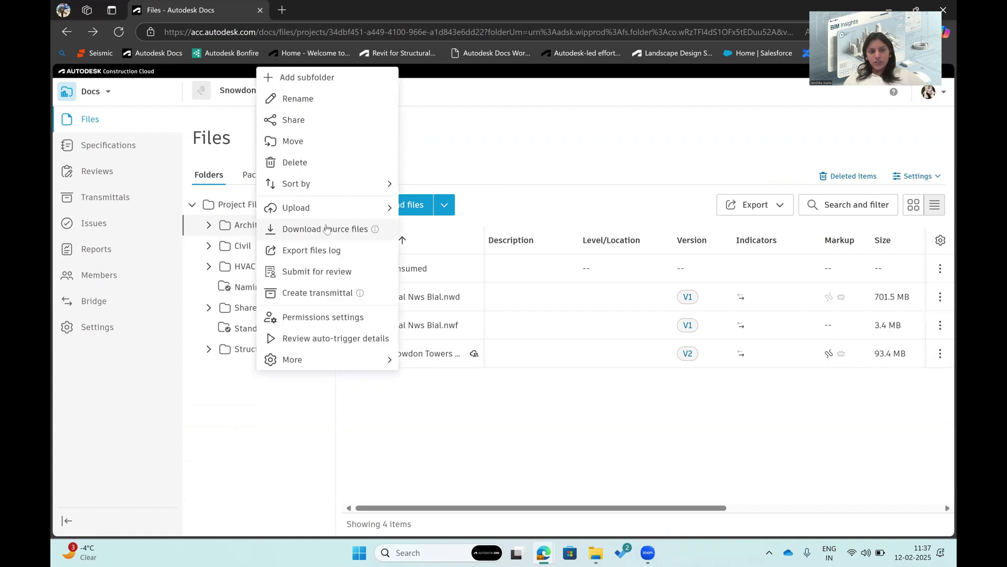
pyautogui.click(361, 318)
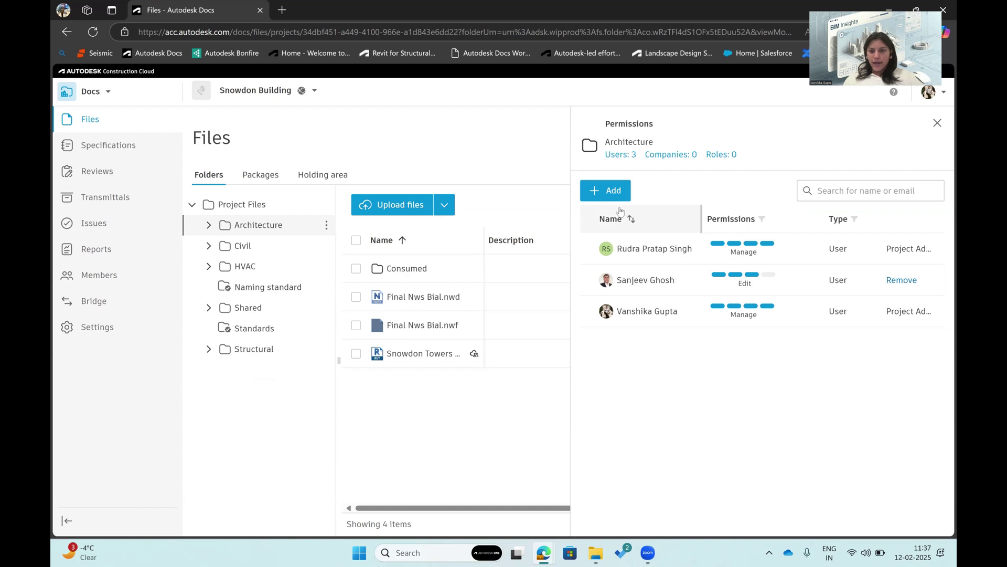
# - Review the permission levels offered when adding a member to the Architecture folder, and close its permissions without adding anyone
pyautogui.click(606, 198)
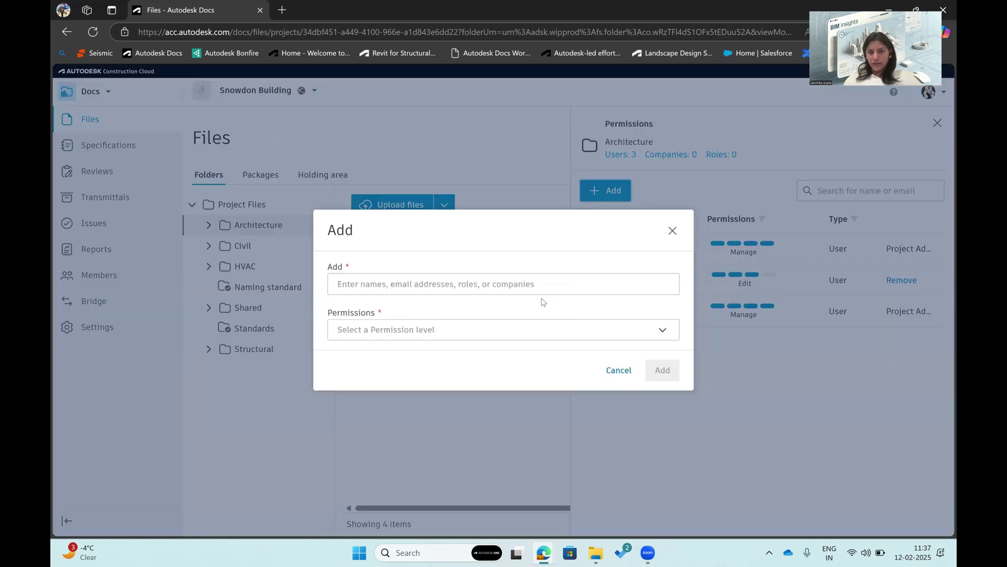
pyautogui.click(662, 330)
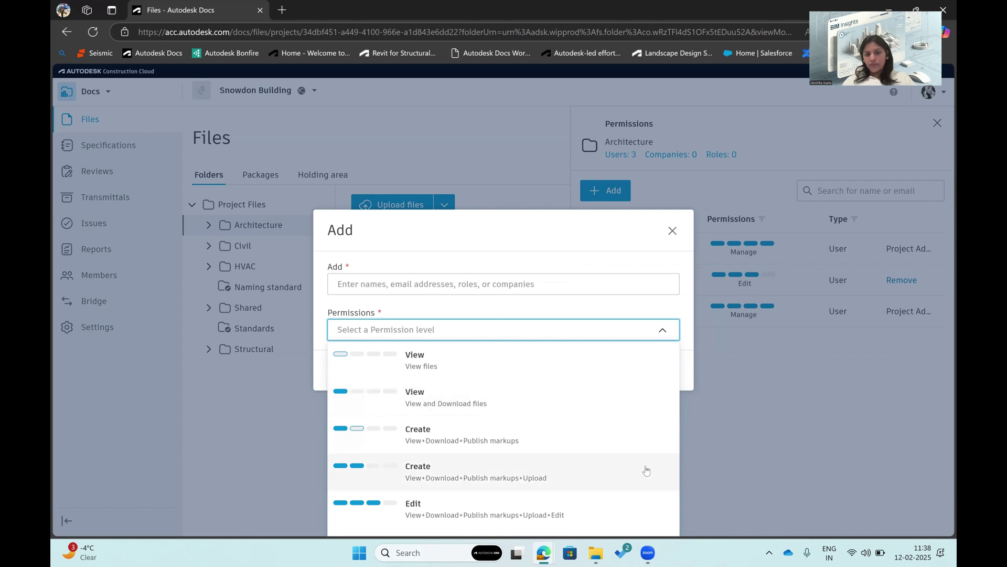
pyautogui.click(660, 334)
pyautogui.click(672, 231)
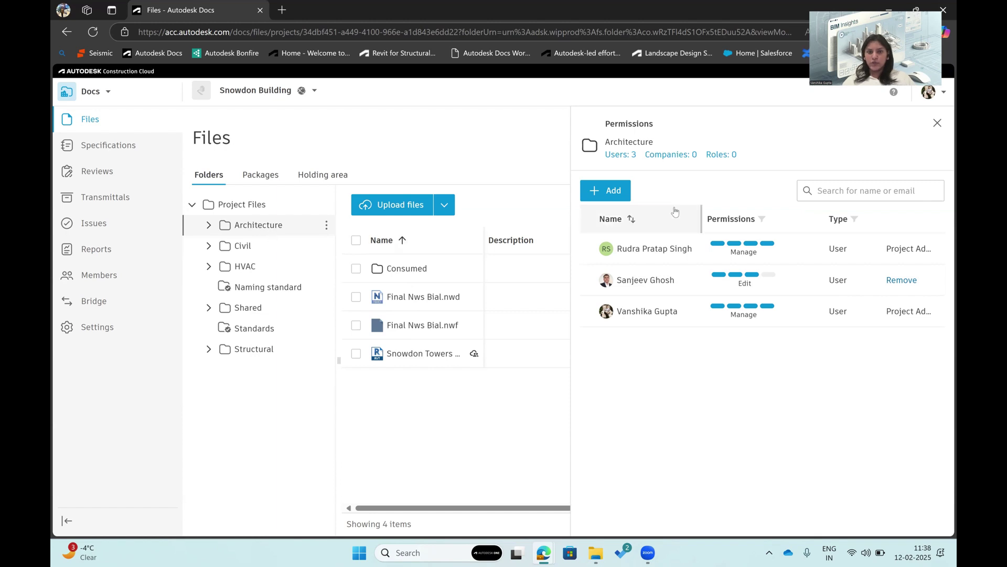
pyautogui.click(937, 123)
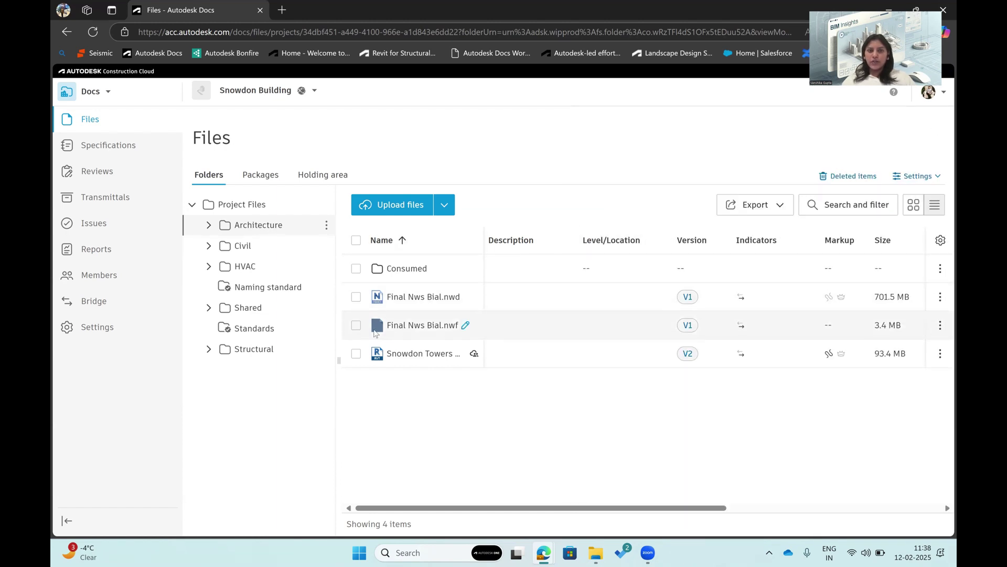
pyautogui.click(326, 225)
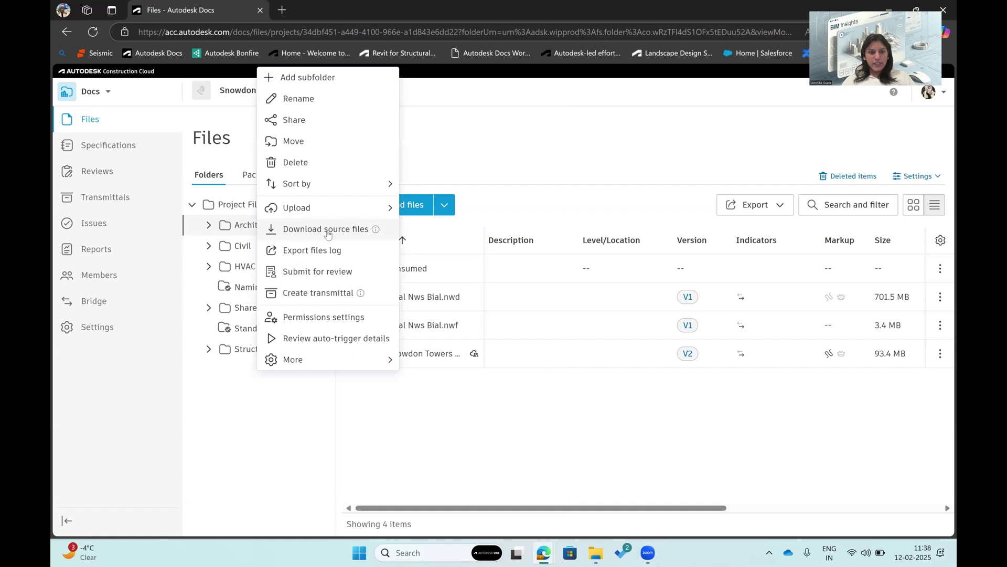
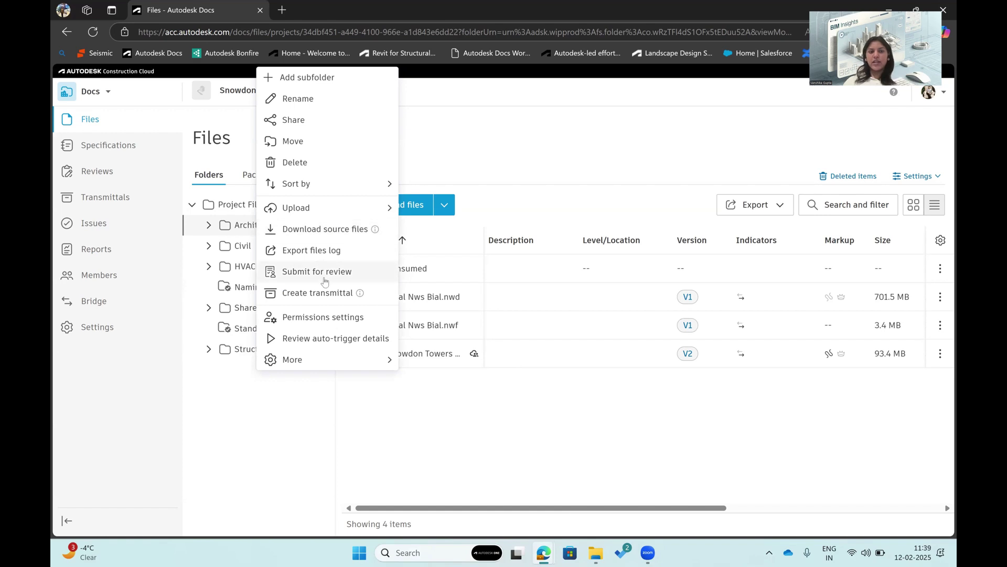
pyautogui.moveTo(345, 360)
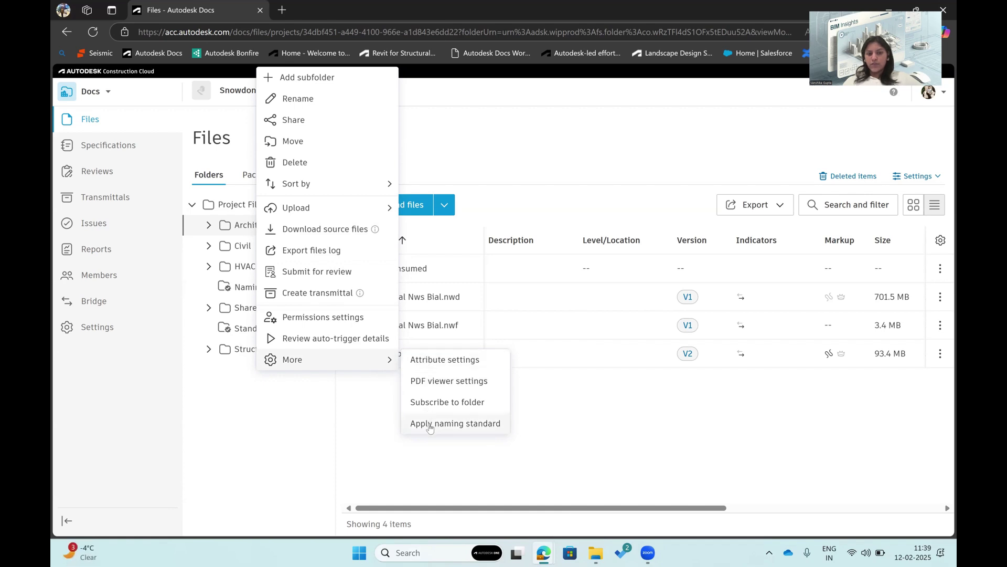
pyautogui.click(456, 423)
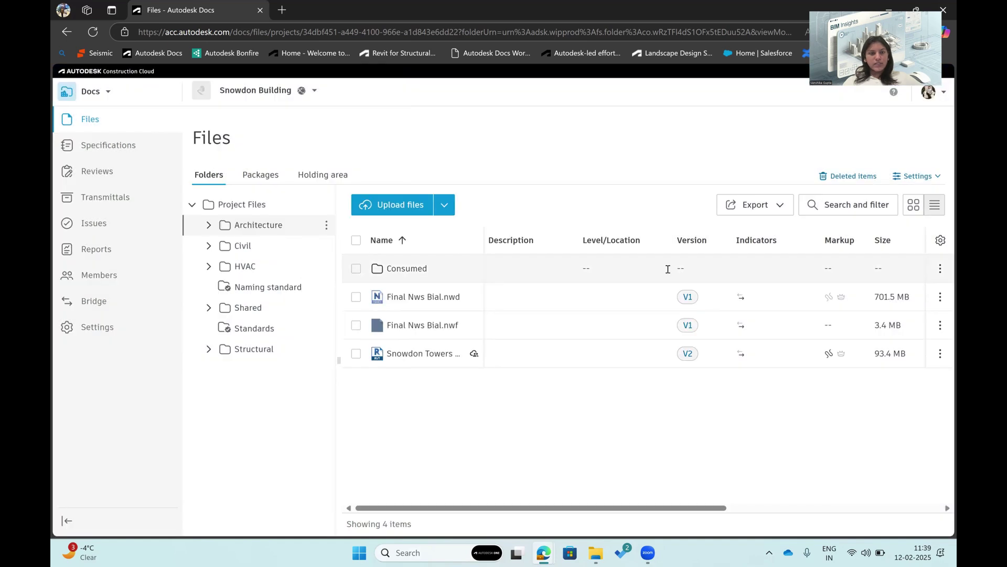
pyautogui.click(703, 257)
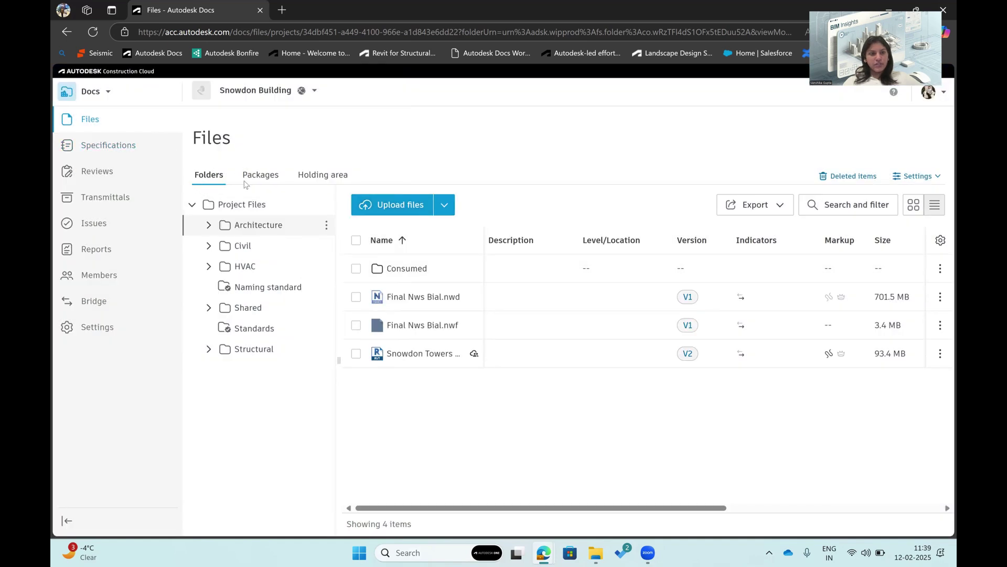
# - Add a subfolder named Standard 2 under Project Files
pyautogui.click(325, 205)
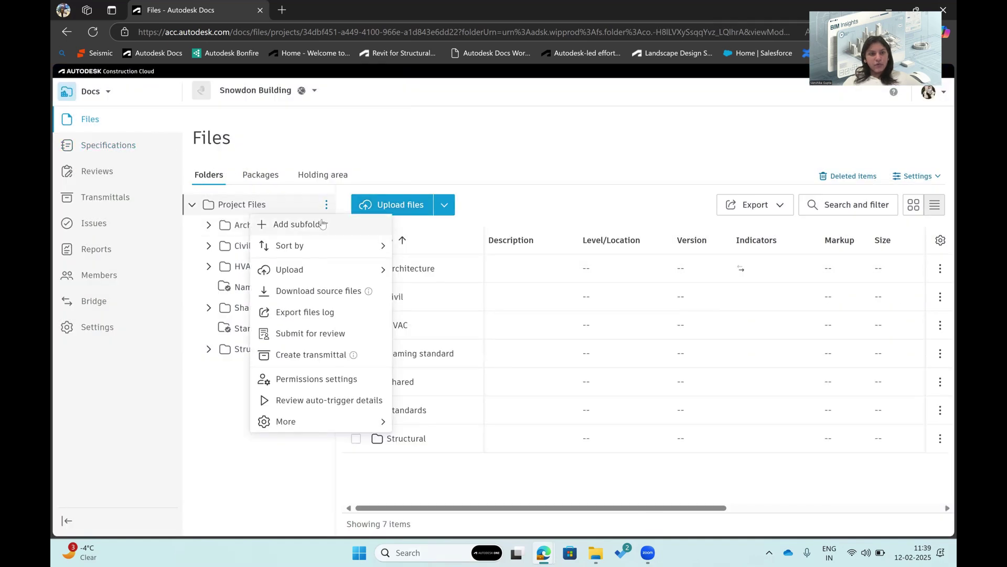
pyautogui.click(321, 225)
pyautogui.write('S')
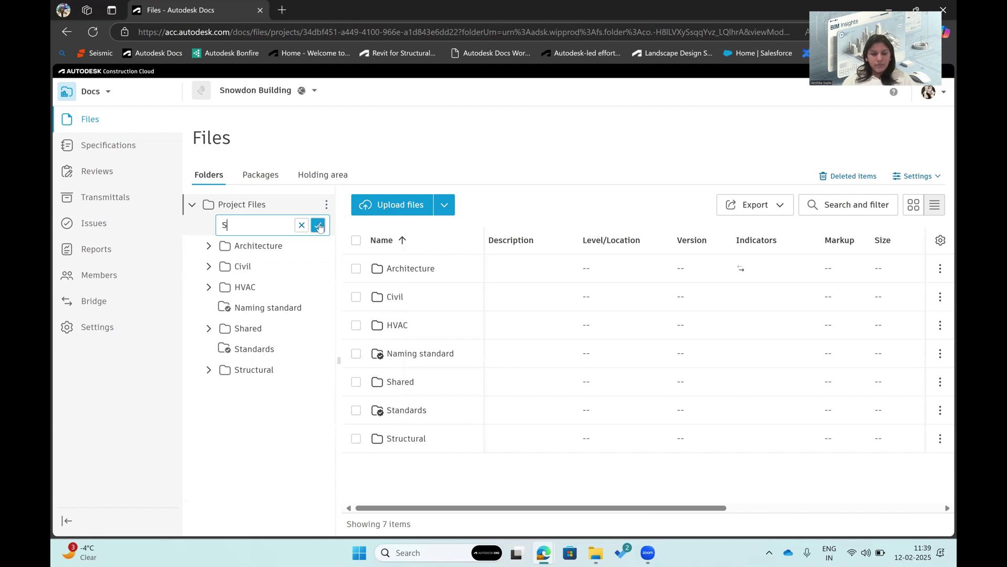
pyautogui.write('tandard 2')
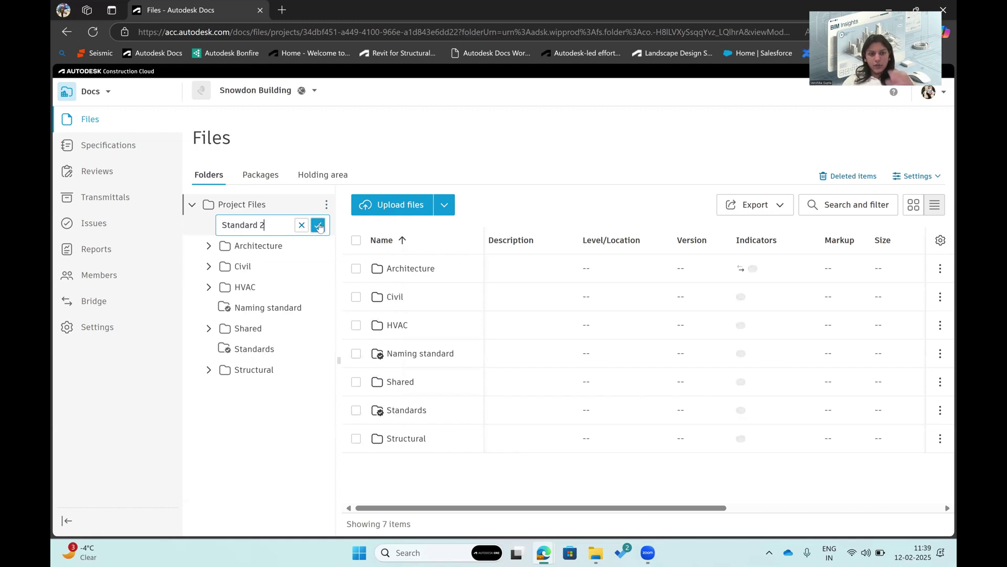
pyautogui.click(318, 225)
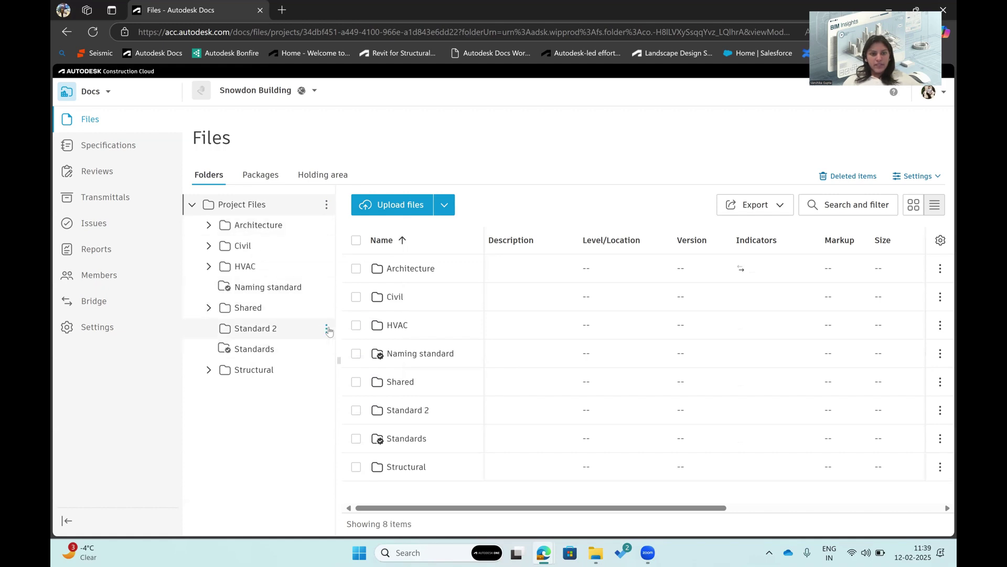
# - Apply the Default - ISO 19650 naming standard to the Standard 2 folder, for this folder only
pyautogui.click(327, 329)
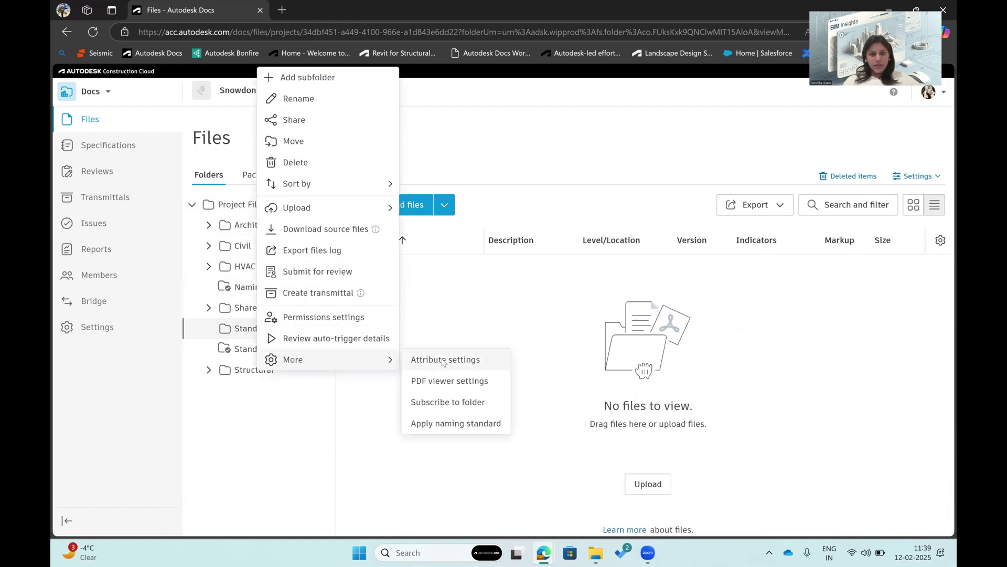
pyautogui.click(446, 423)
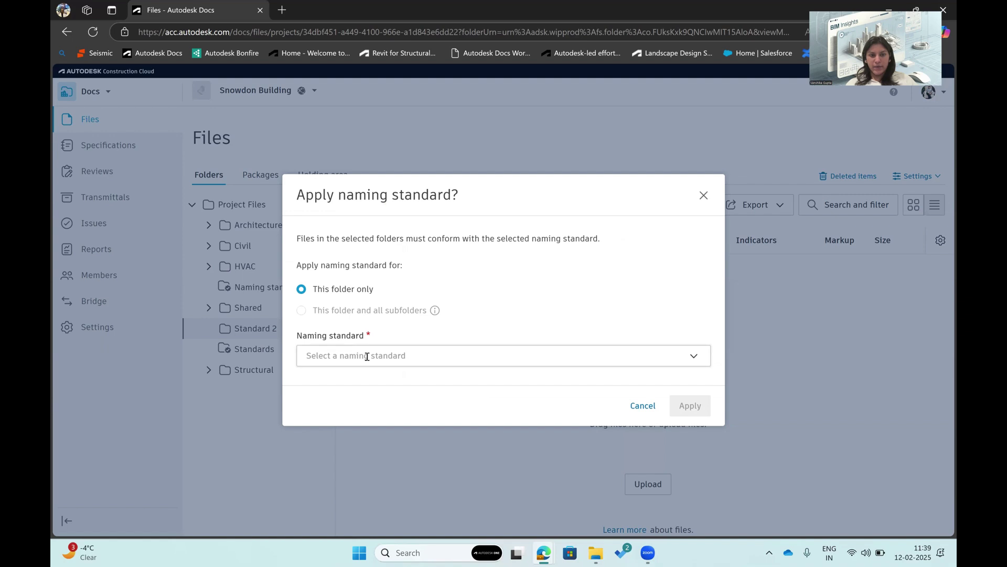
pyautogui.click(409, 356)
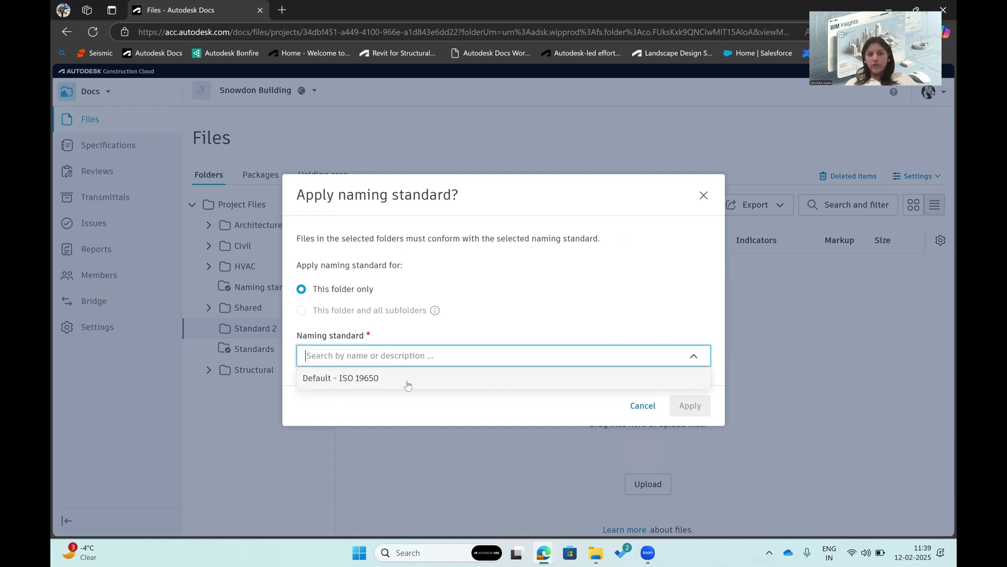
pyautogui.click(408, 379)
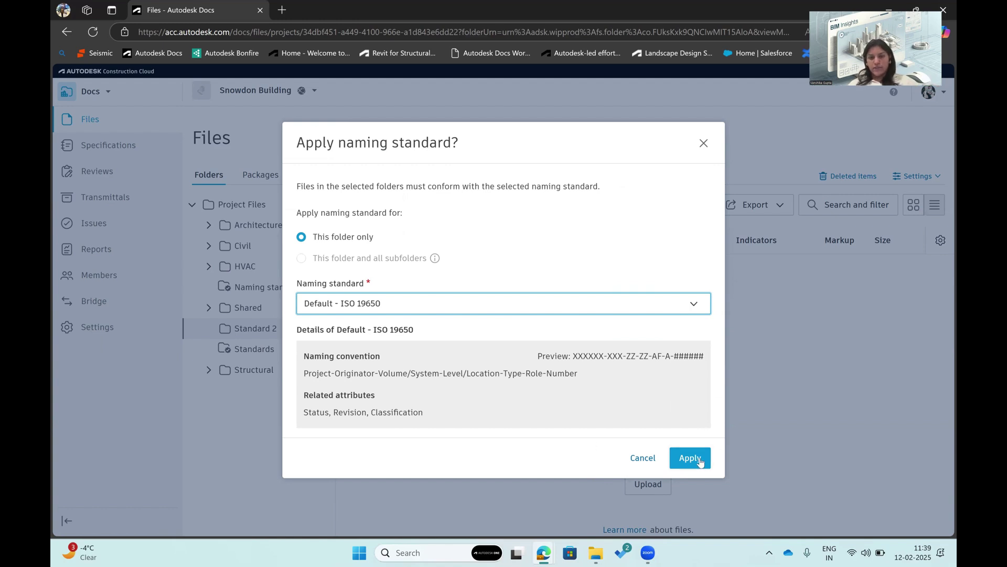
pyautogui.click(682, 457)
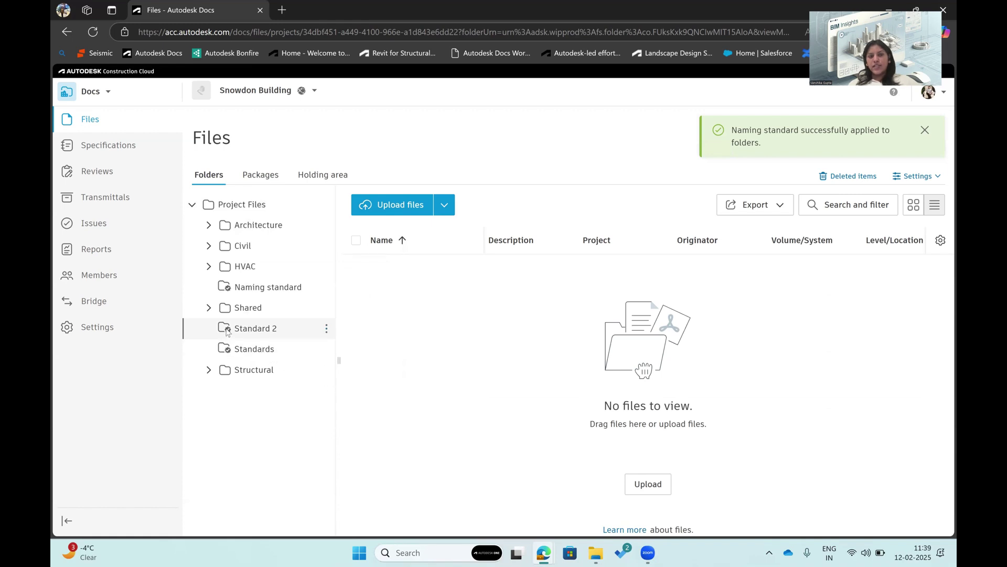
pyautogui.moveTo(225, 334)
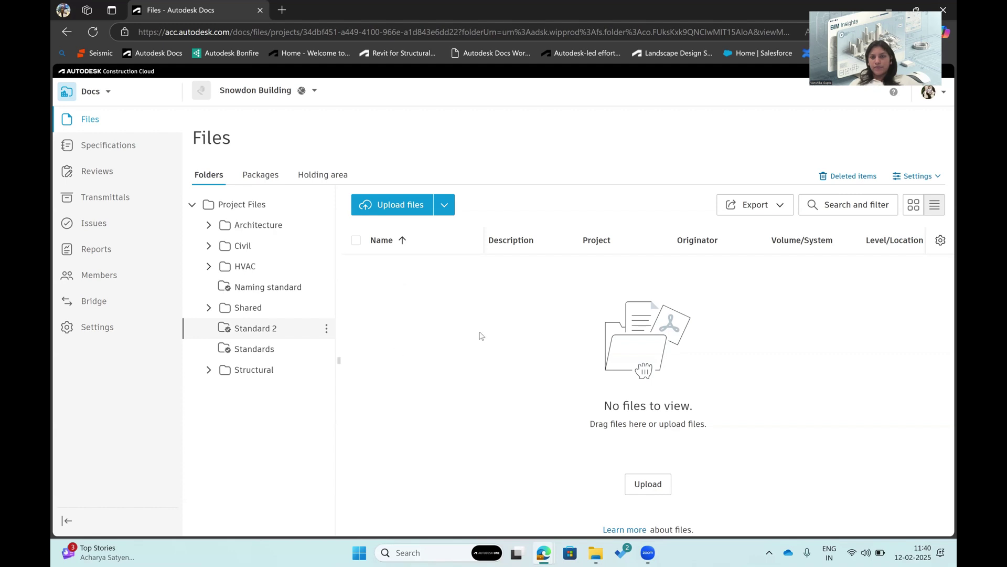
# - Examine the naming standards settings and the options for creating a naming standard, and return to the project files
pyautogui.click(913, 178)
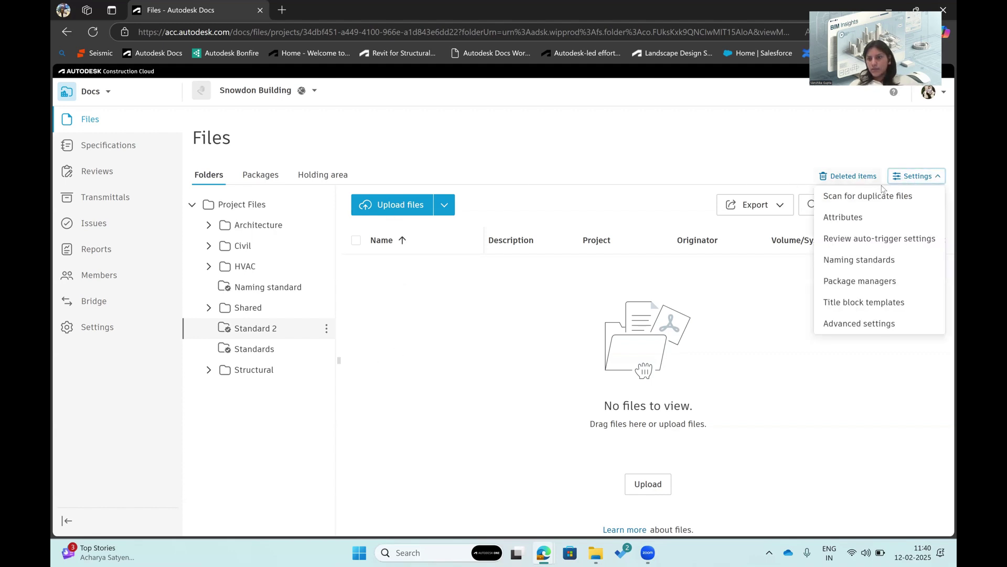
pyautogui.click(866, 268)
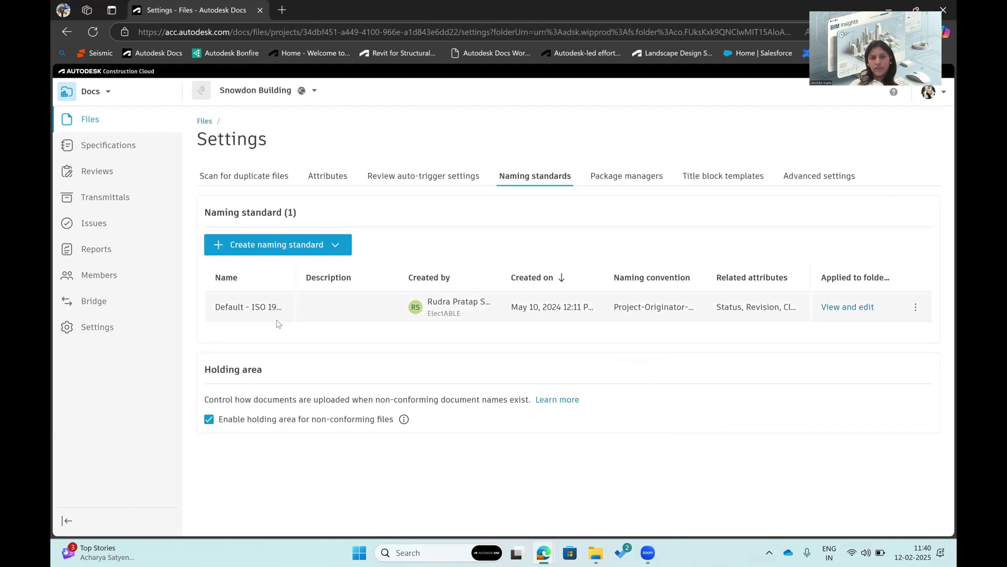
pyautogui.click(238, 255)
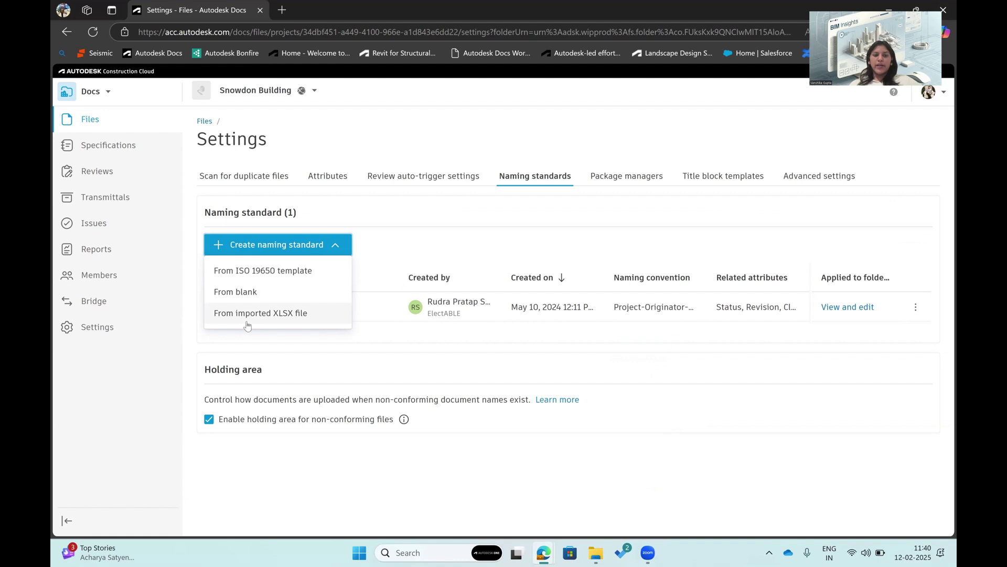
pyautogui.click(398, 454)
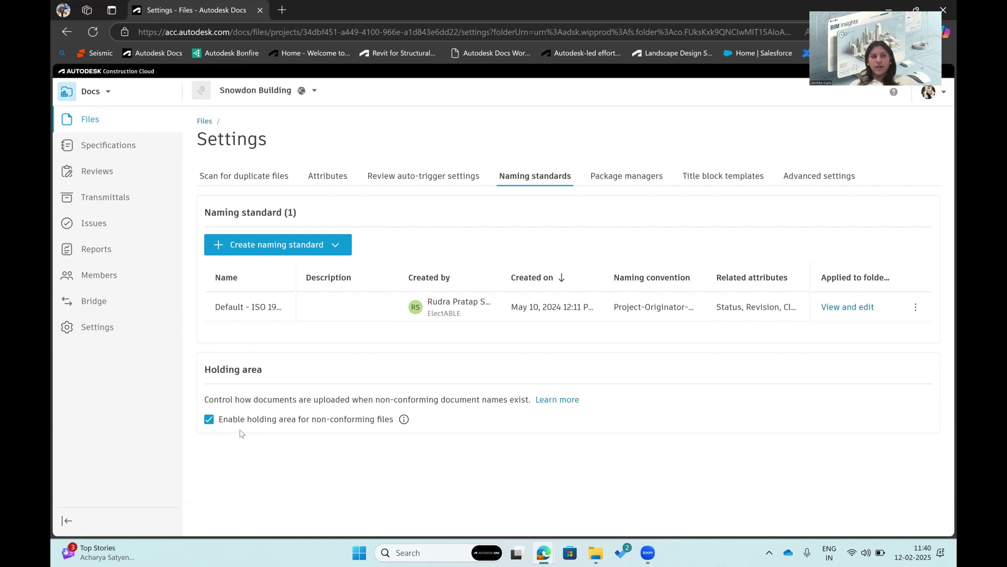
pyautogui.click(92, 126)
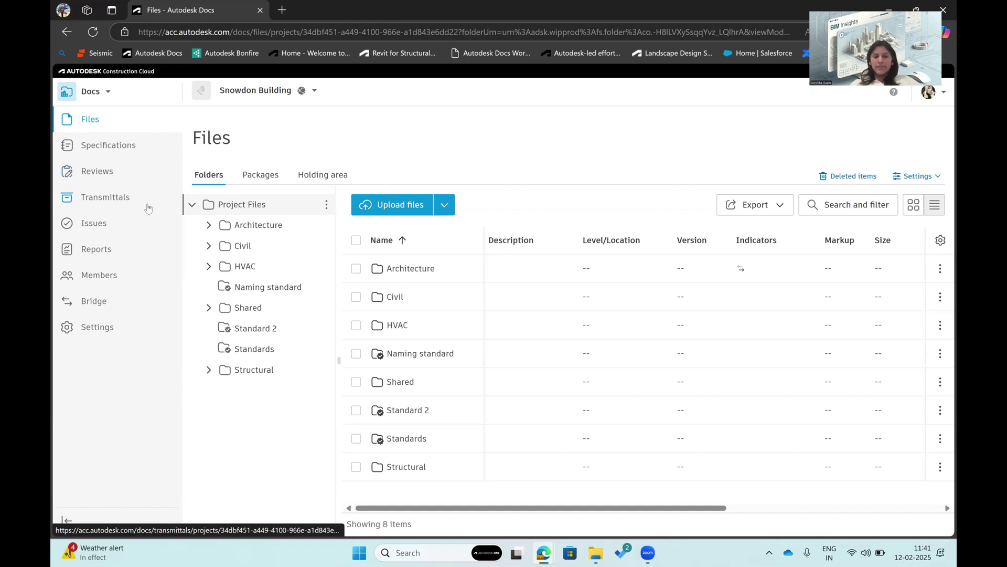
# - Look through the project's issues list and reports log, and return to the project files
pyautogui.click(98, 232)
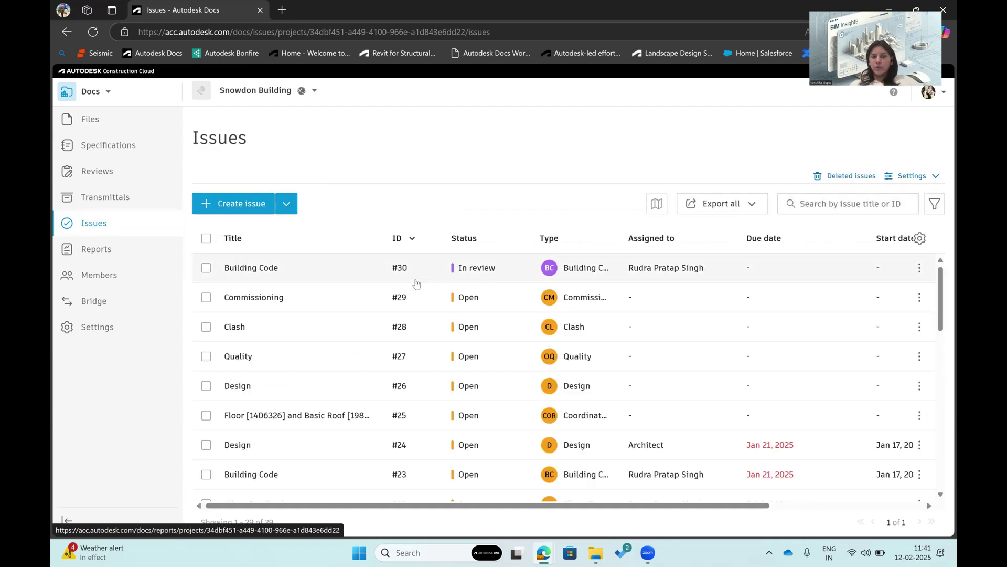
pyautogui.scroll(-5, 420, 294)
pyautogui.scroll(-5, 428, 305)
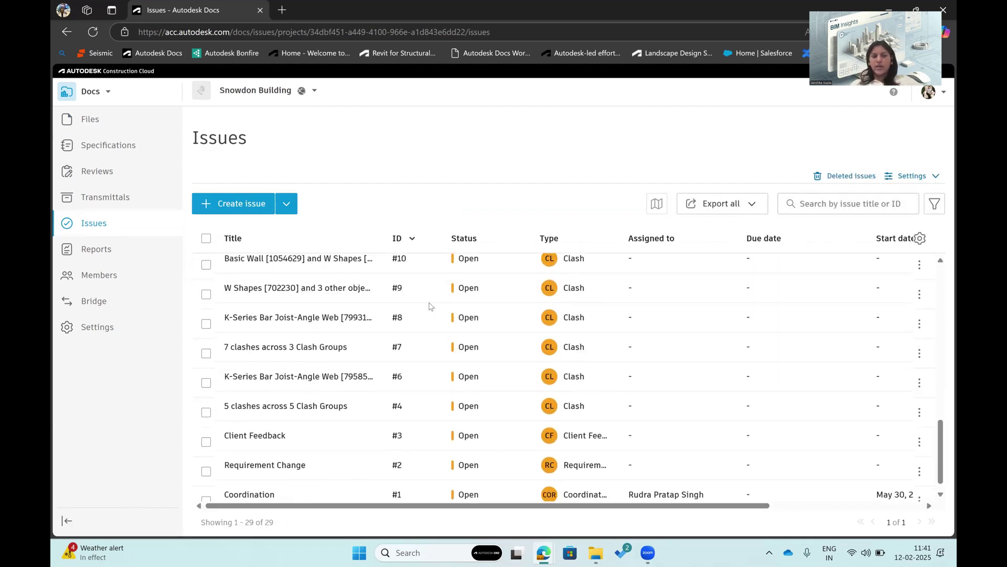
pyautogui.scroll(4, 374, 324)
pyautogui.scroll(5, 374, 324)
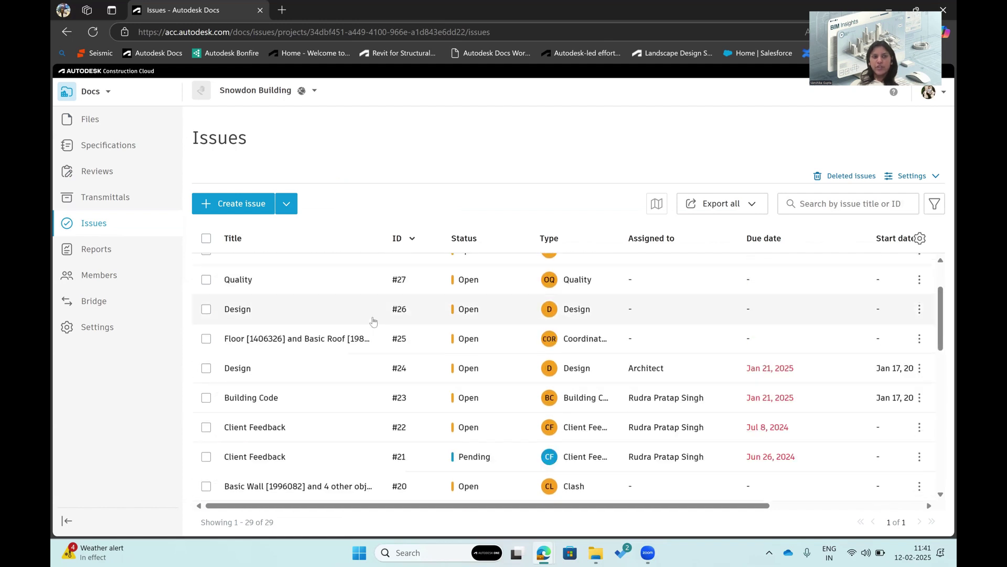
pyautogui.click(92, 253)
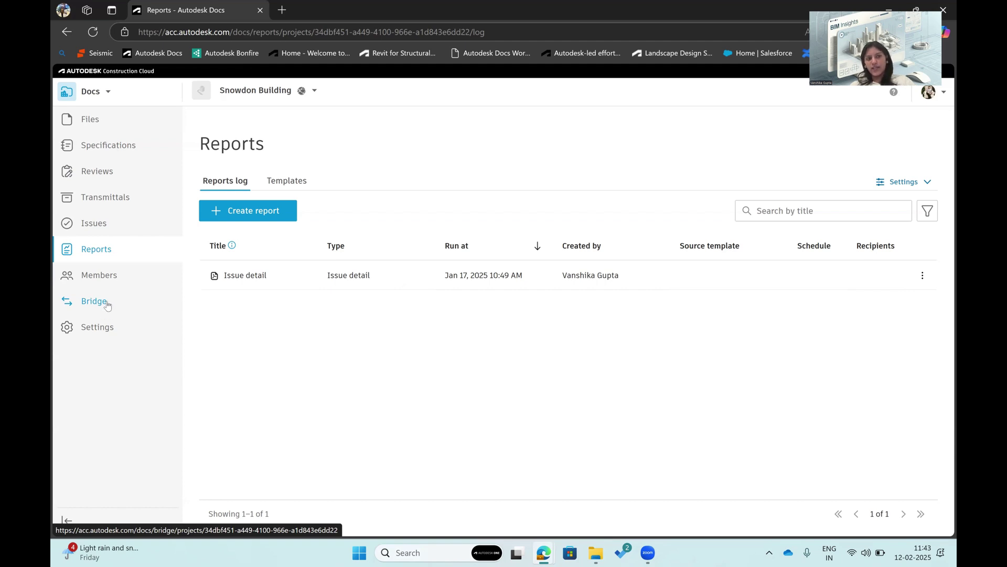
pyautogui.click(99, 116)
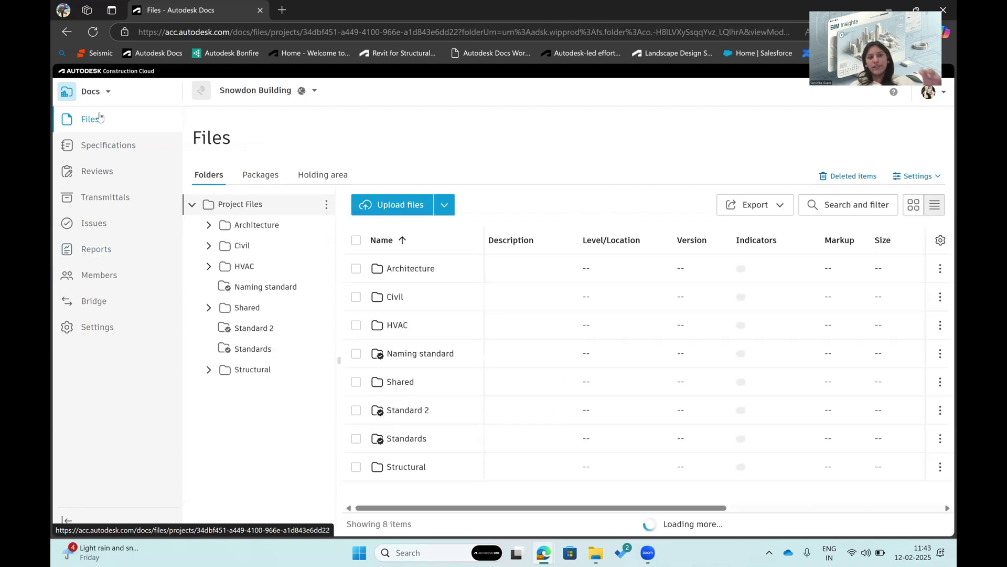